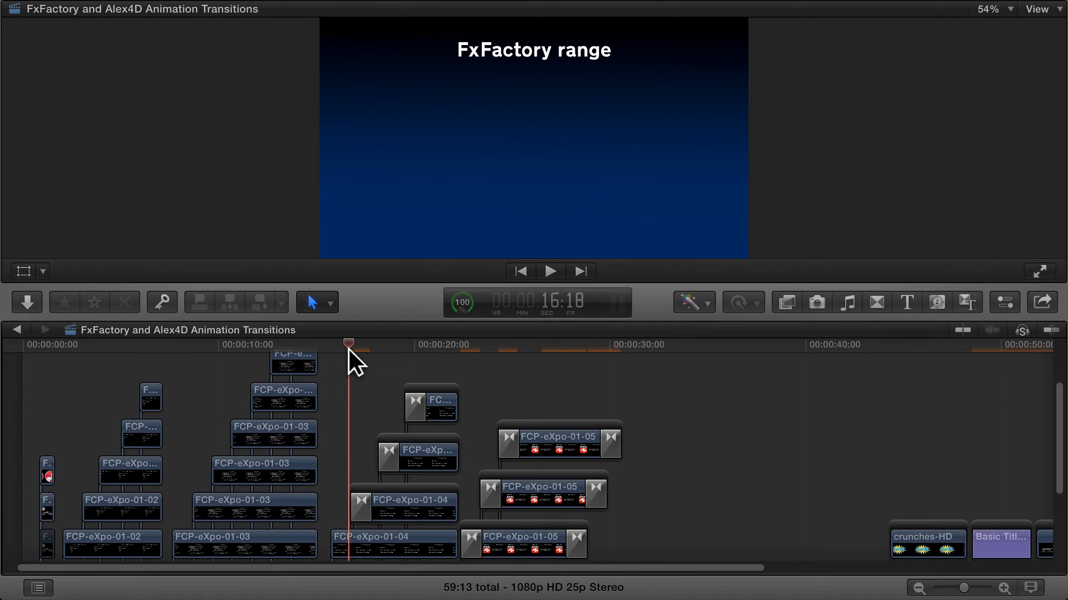
Play the title animations from about 16:18, then preview the beginning of the SnackAggression_final clip
key("space")
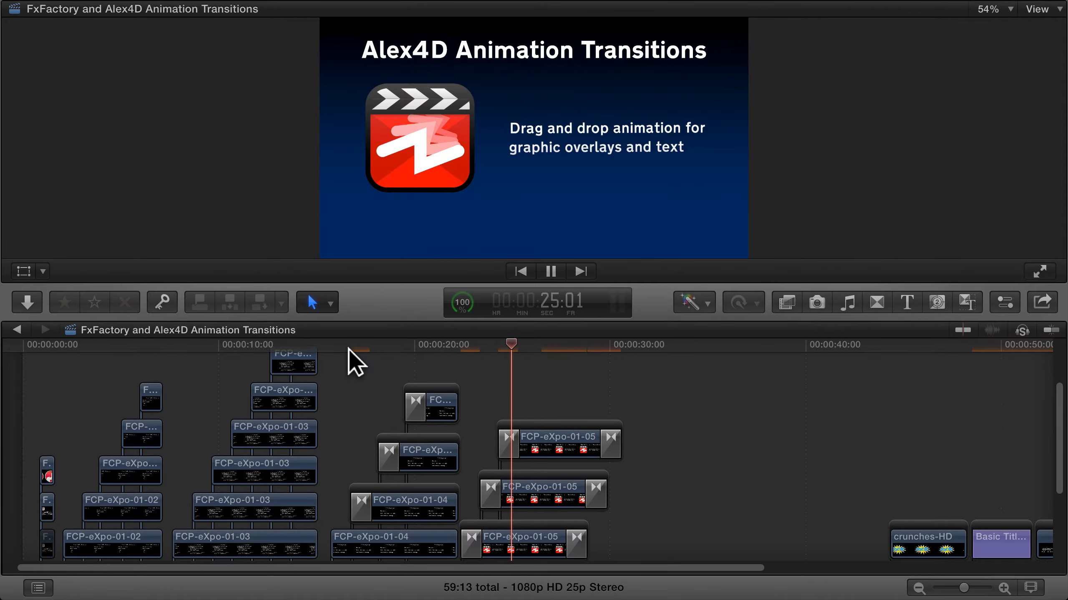
key("space")
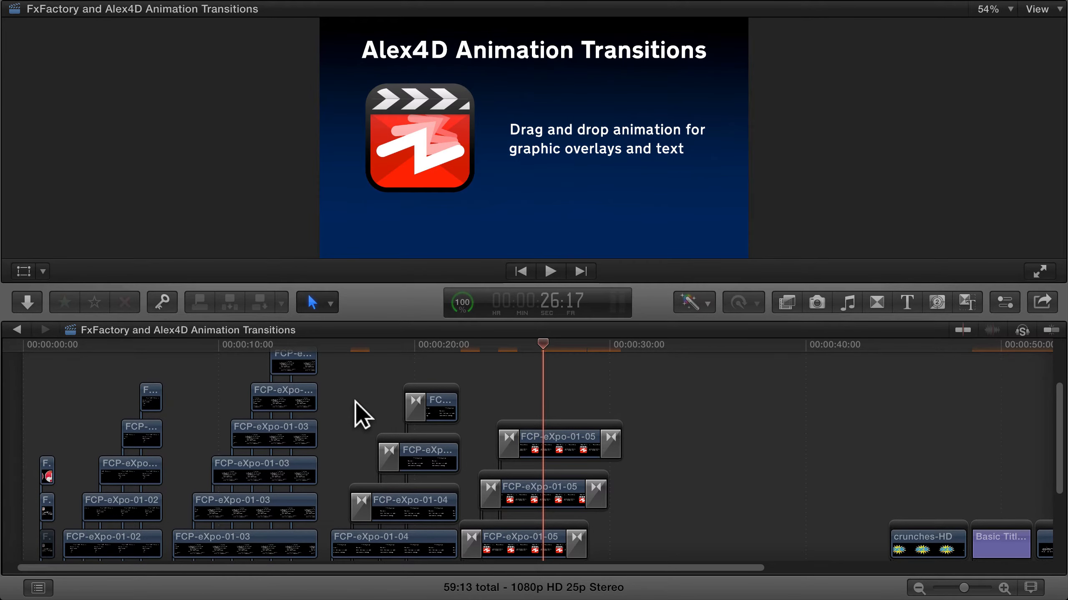
scroll(355, 402, "down", 3)
scroll(355, 402, "down", 2)
scroll(356, 402, "right", 1)
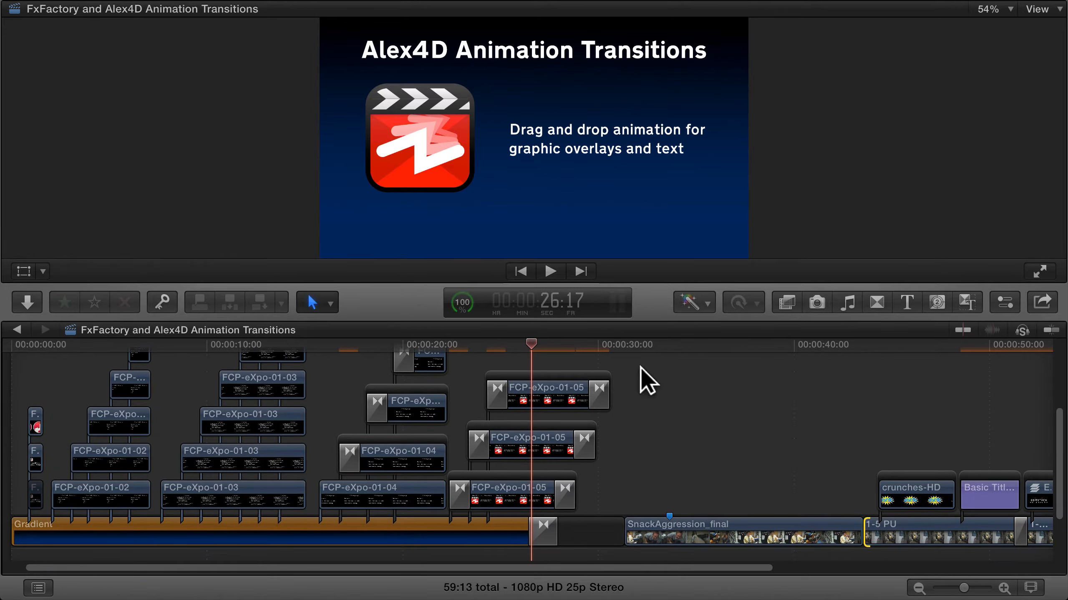
left_click(619, 345)
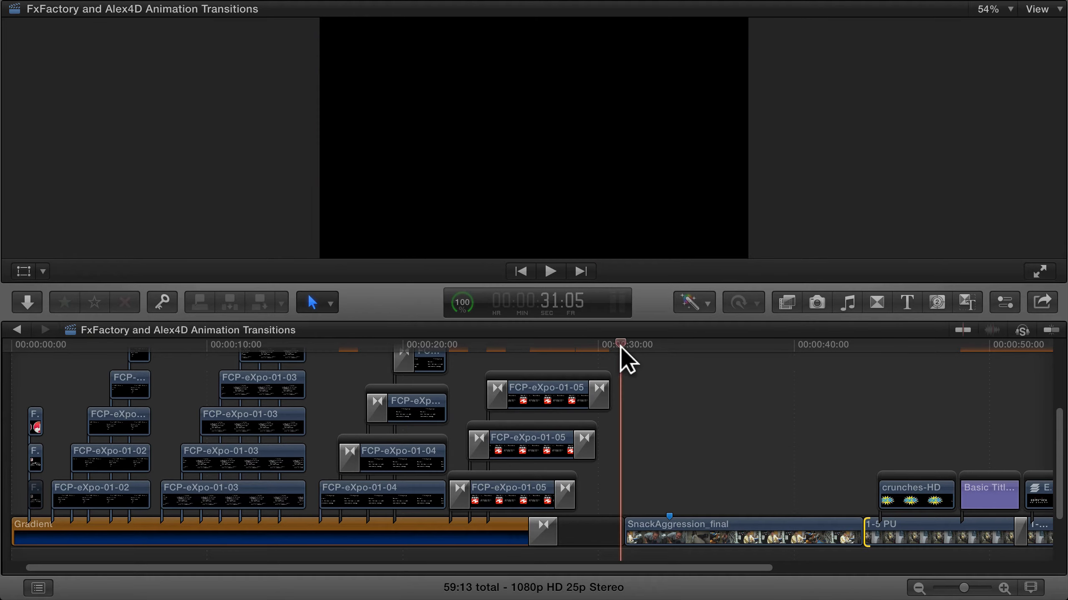
key("space")
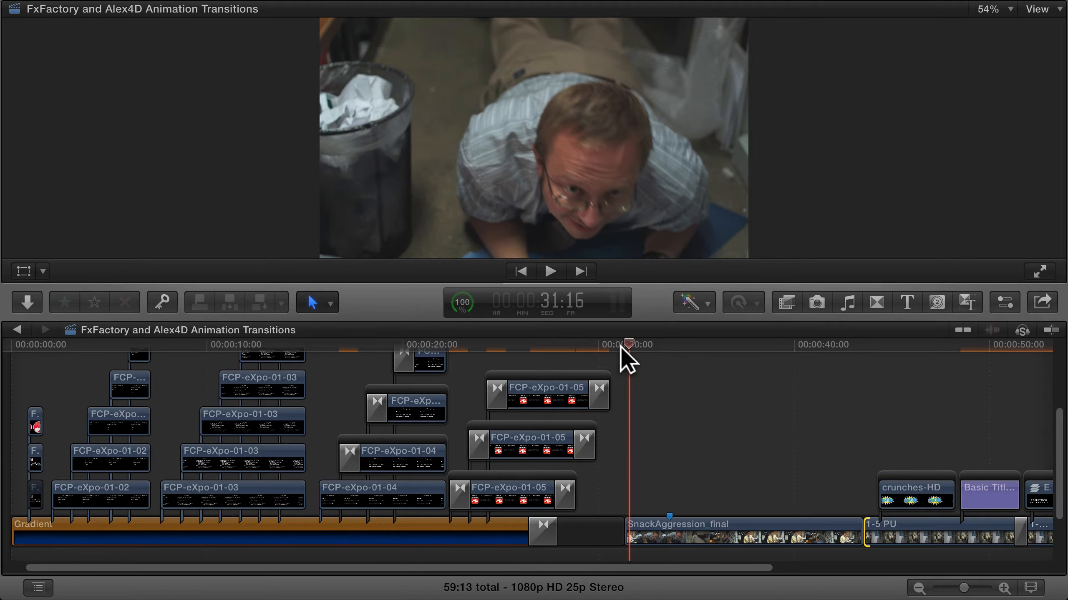
scroll(672, 391, "right", 10)
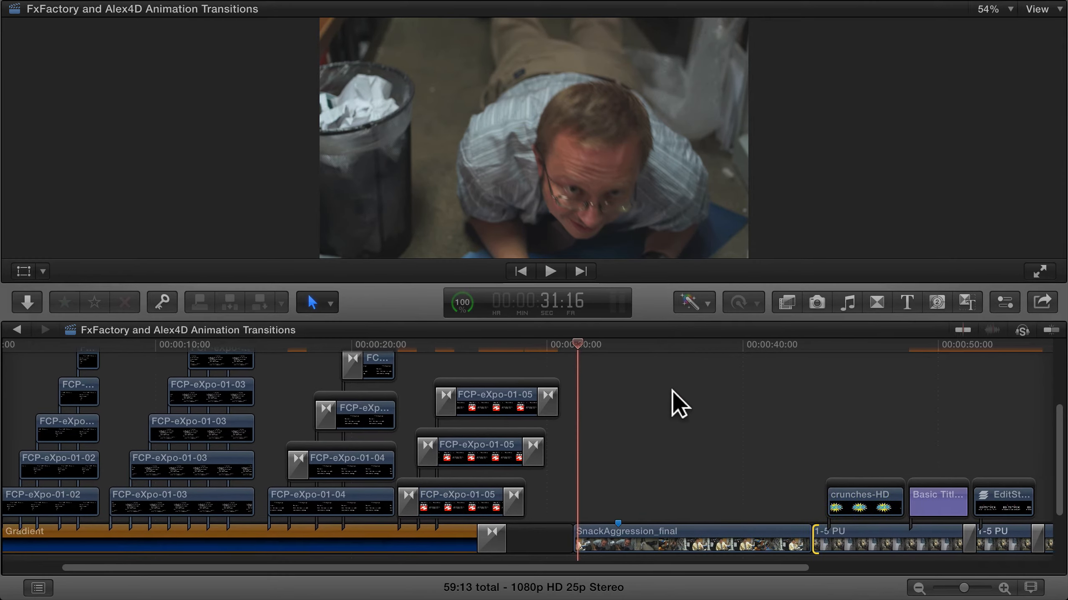
Play the edit from the start of SnackAggression_final through the graphic and title overlays above the 1-5 PU shots
left_click(963, 345)
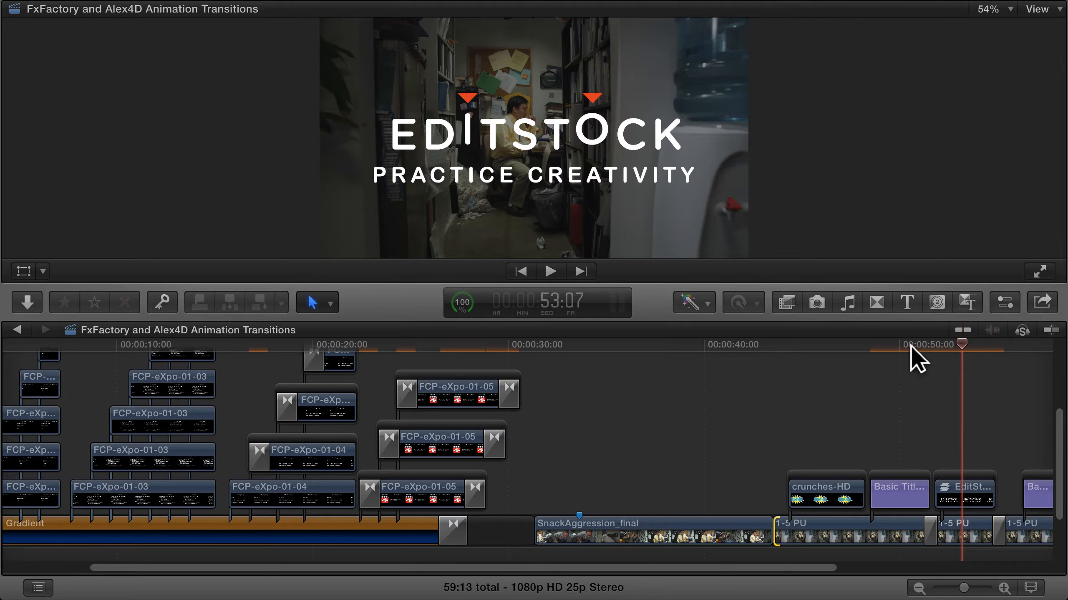
left_click(534, 345)
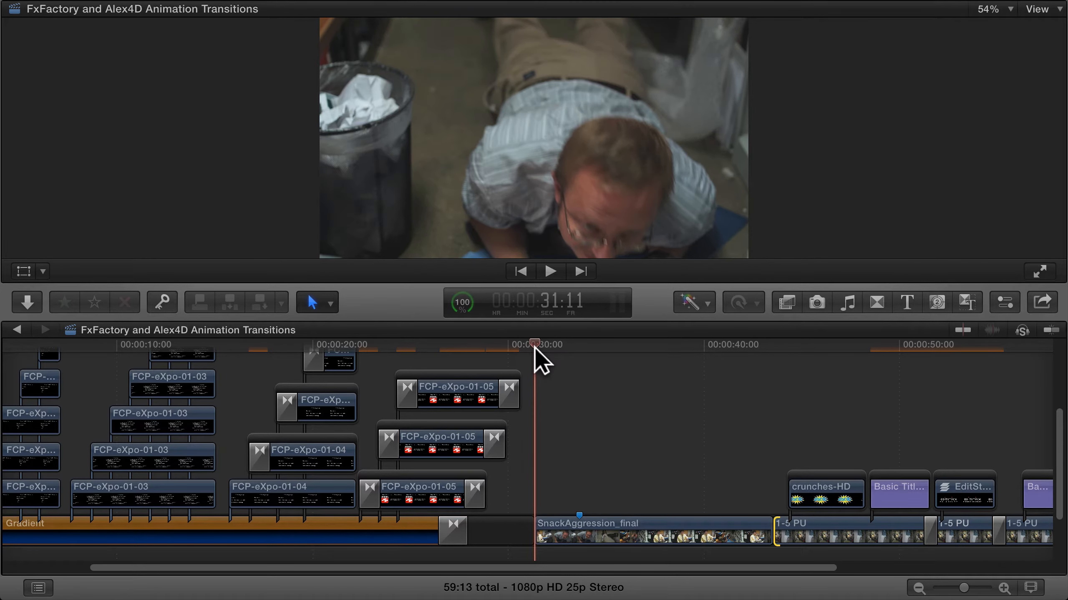
key("space")
key("space")
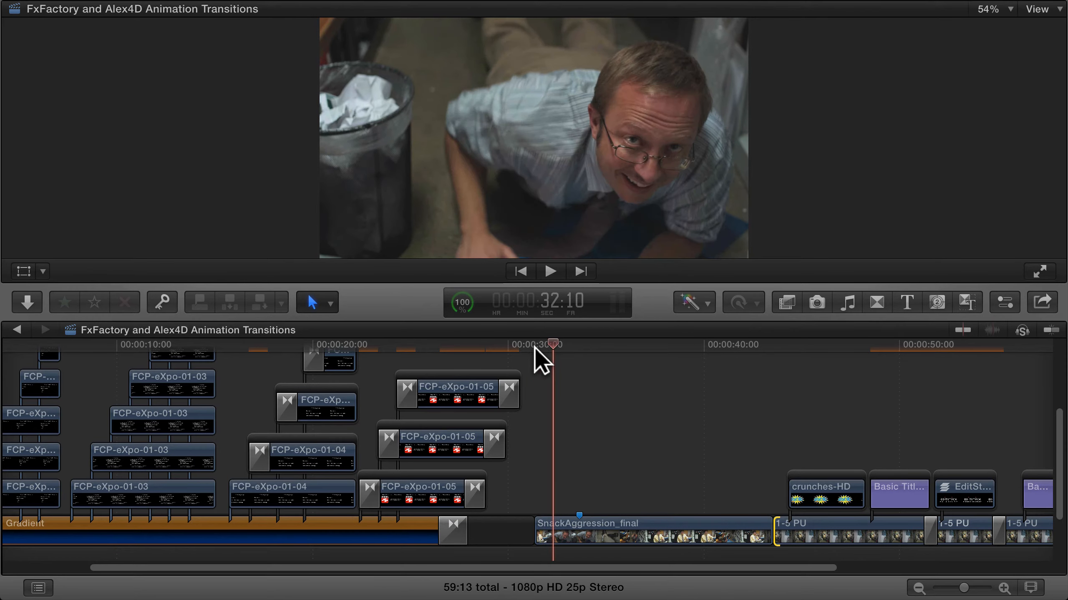
key("space")
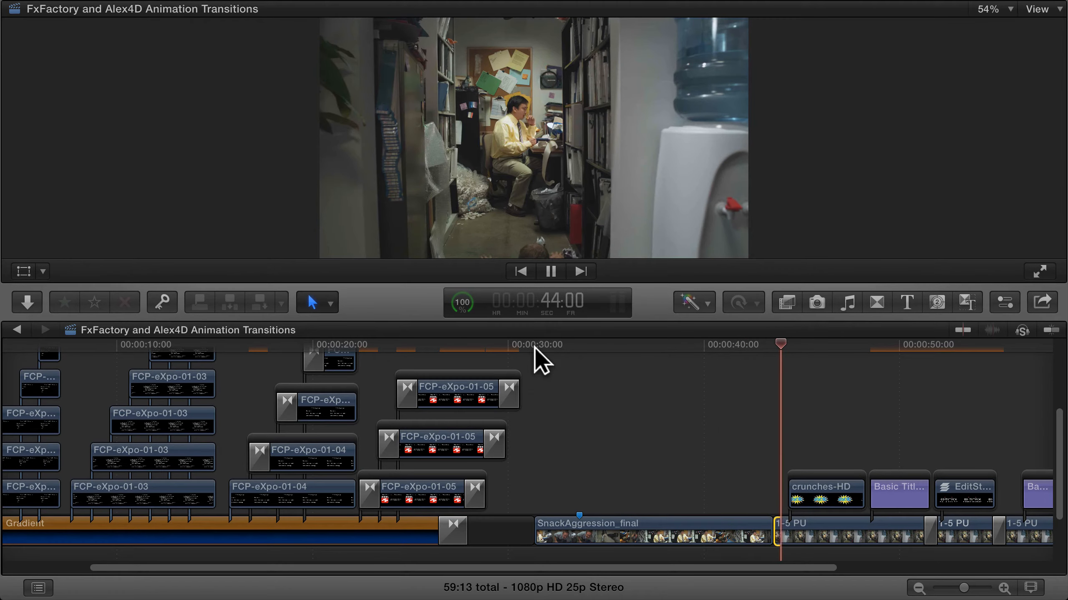
key("space")
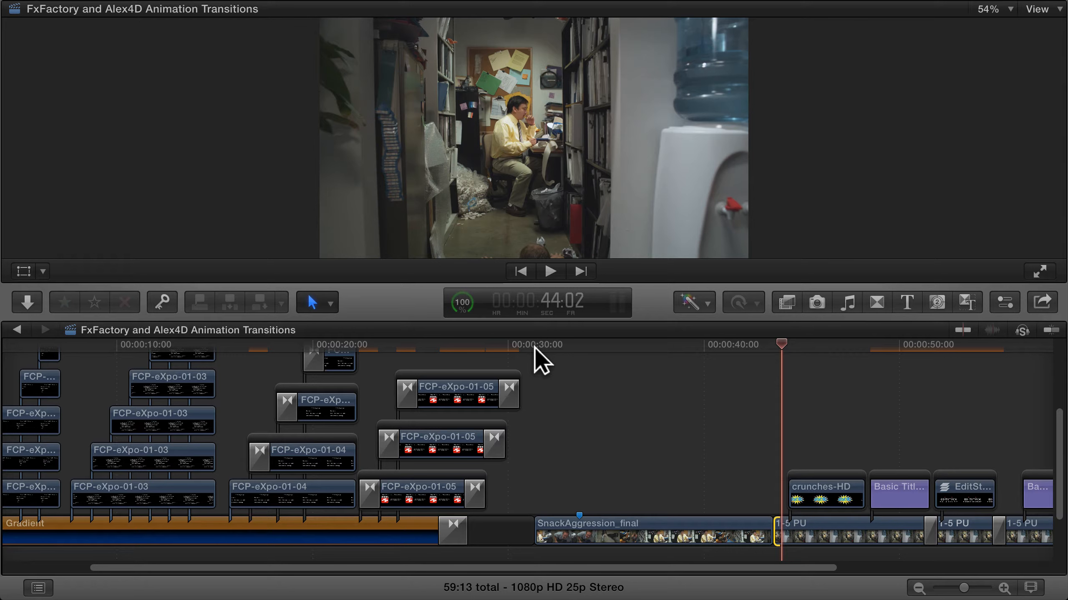
key("space")
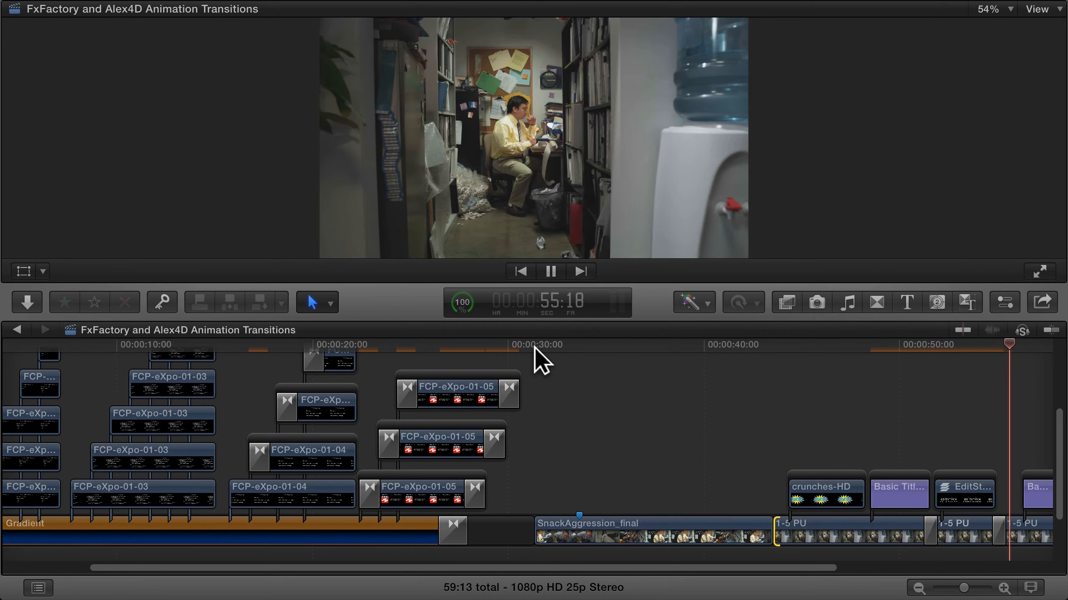
key("space")
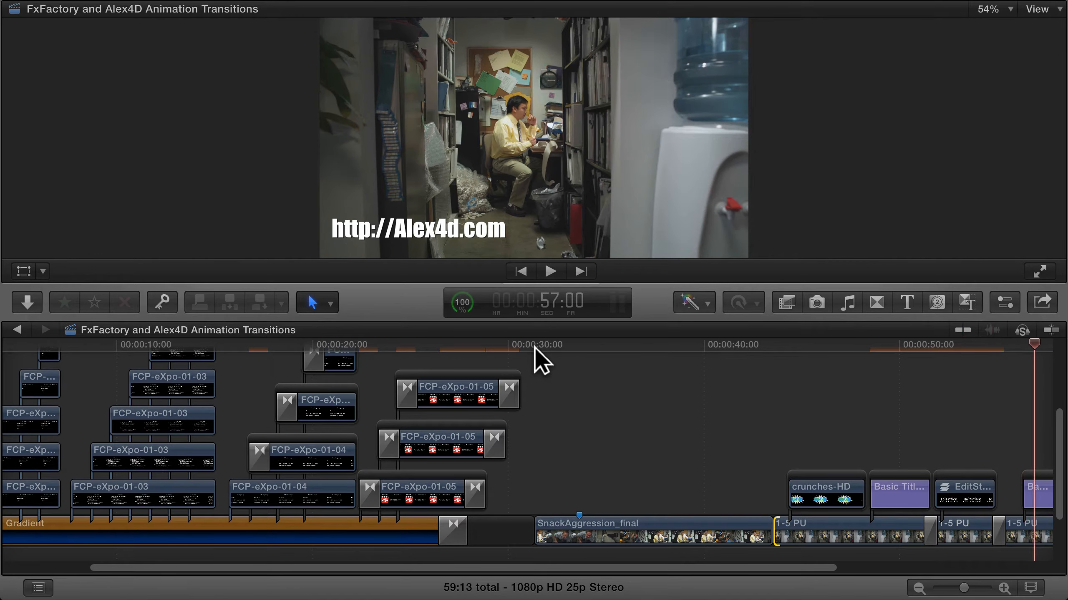
Play from just before the first 1-5 PU shot to see how the crunches-HD graphic appears
left_click(764, 347)
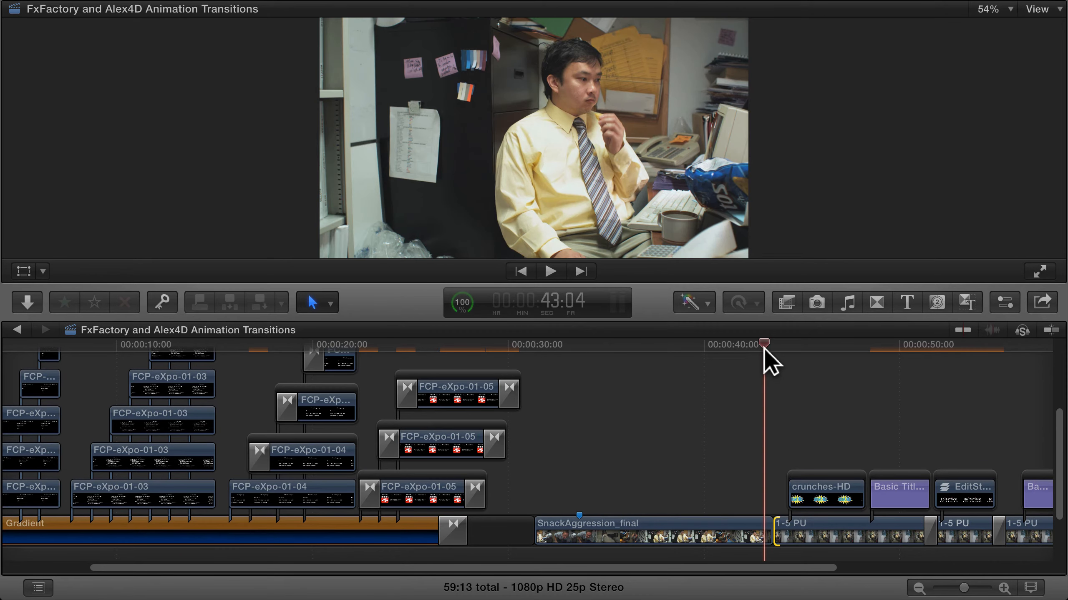
key("space")
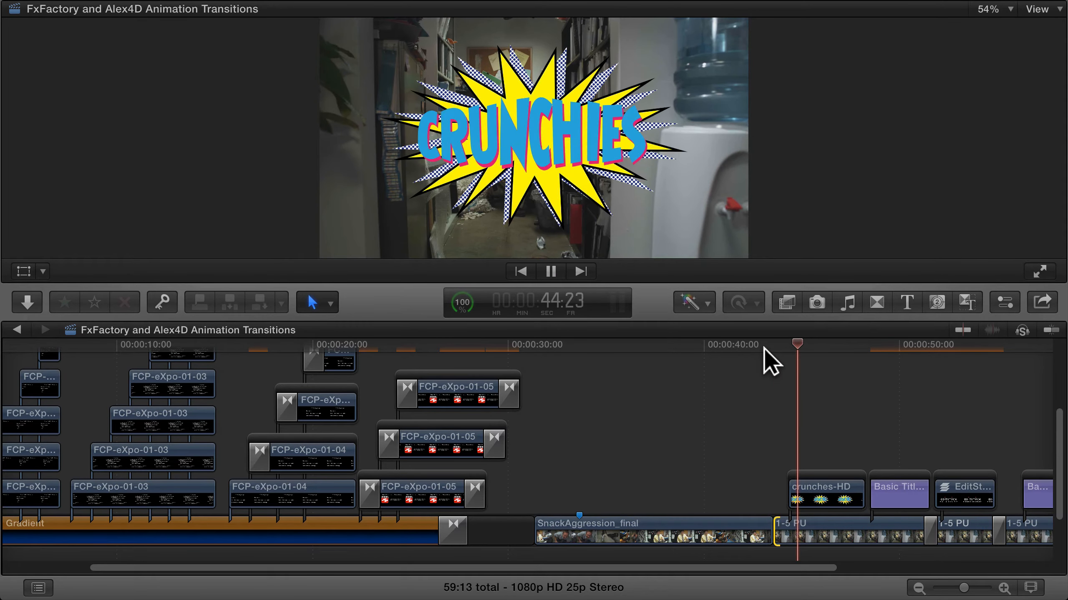
key("space")
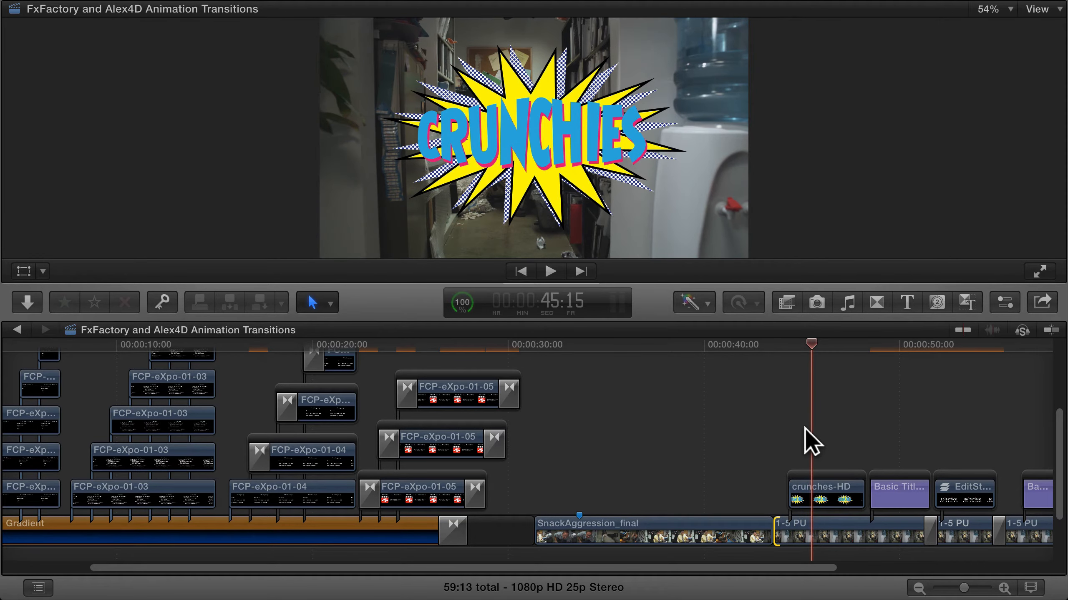
Select the crunches-HD clip and show the Alex4D Animation category of transitions
scroll(804, 427, "right", 10)
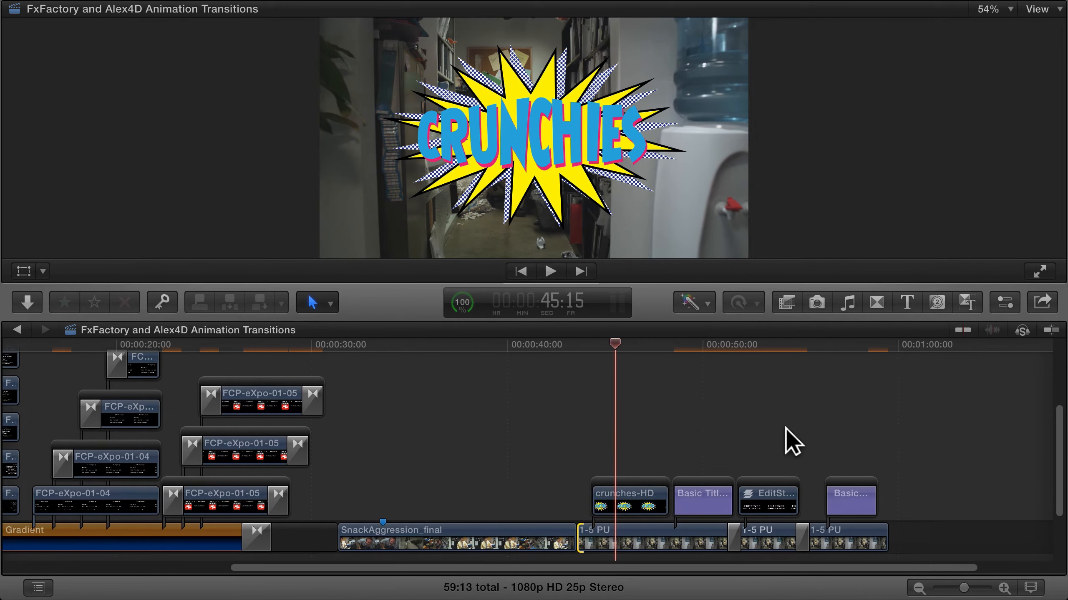
left_click(625, 508)
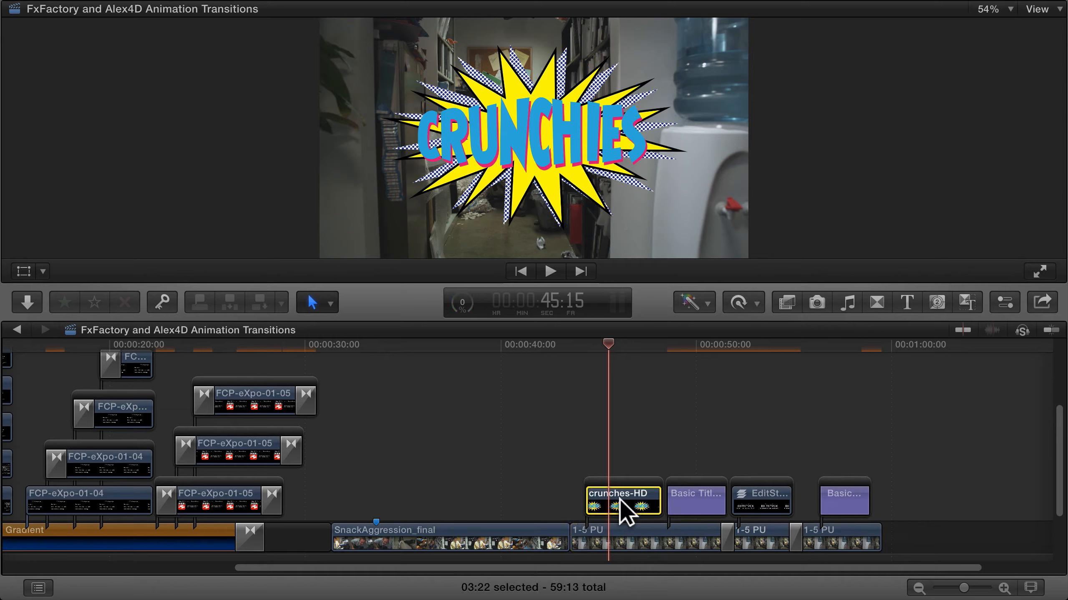
left_click(615, 345)
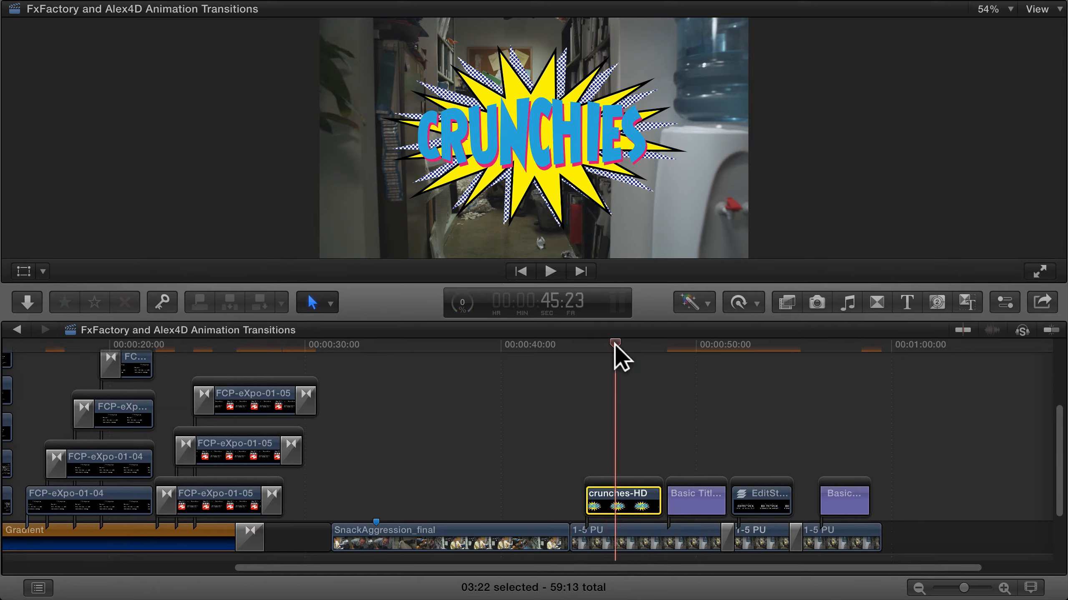
left_click(877, 301)
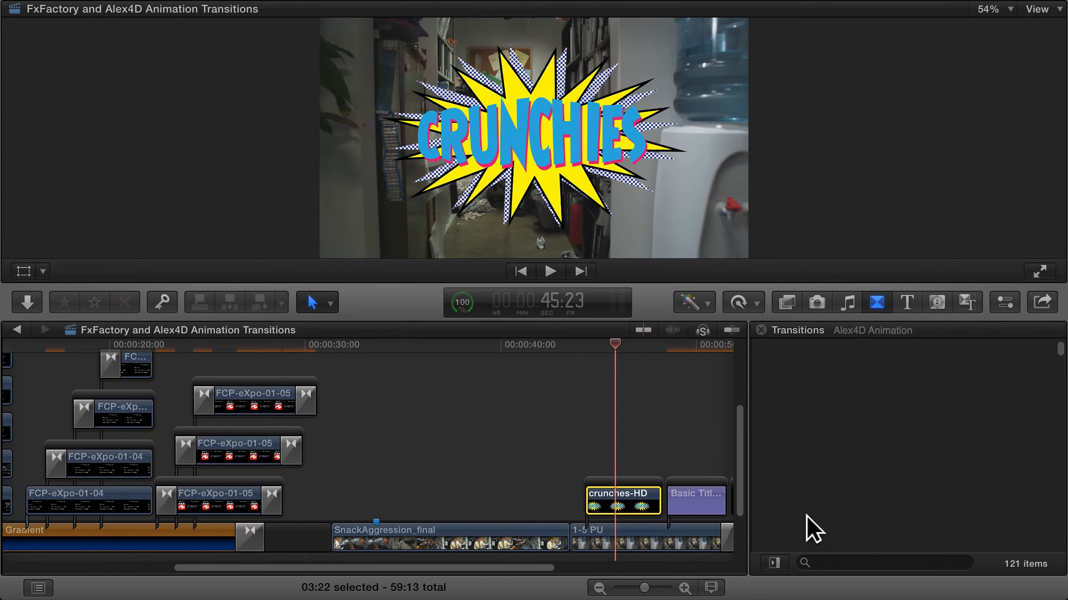
left_click(774, 562)
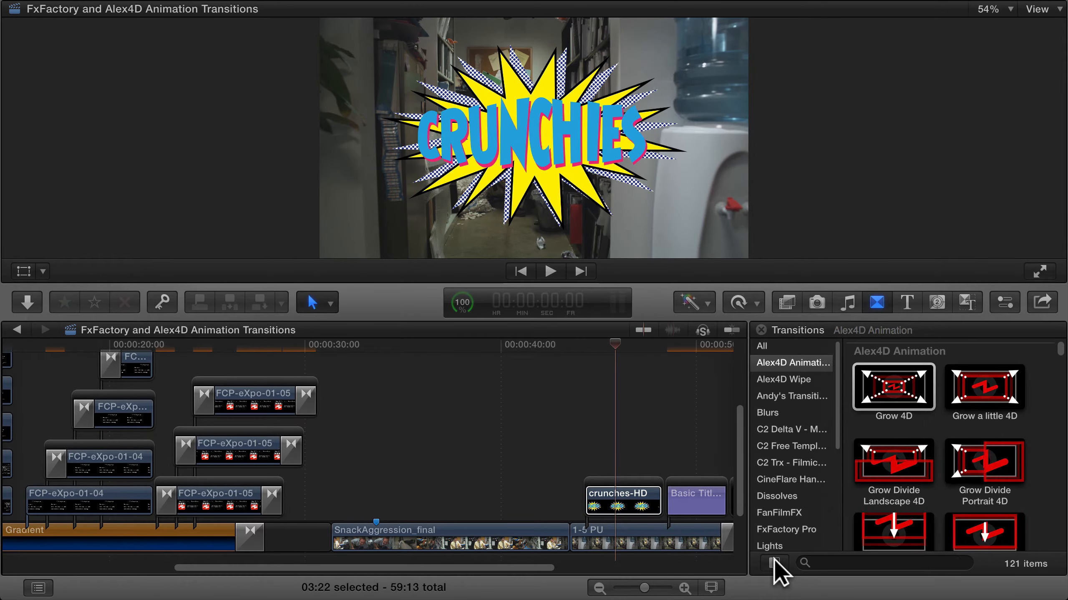
left_click(774, 561)
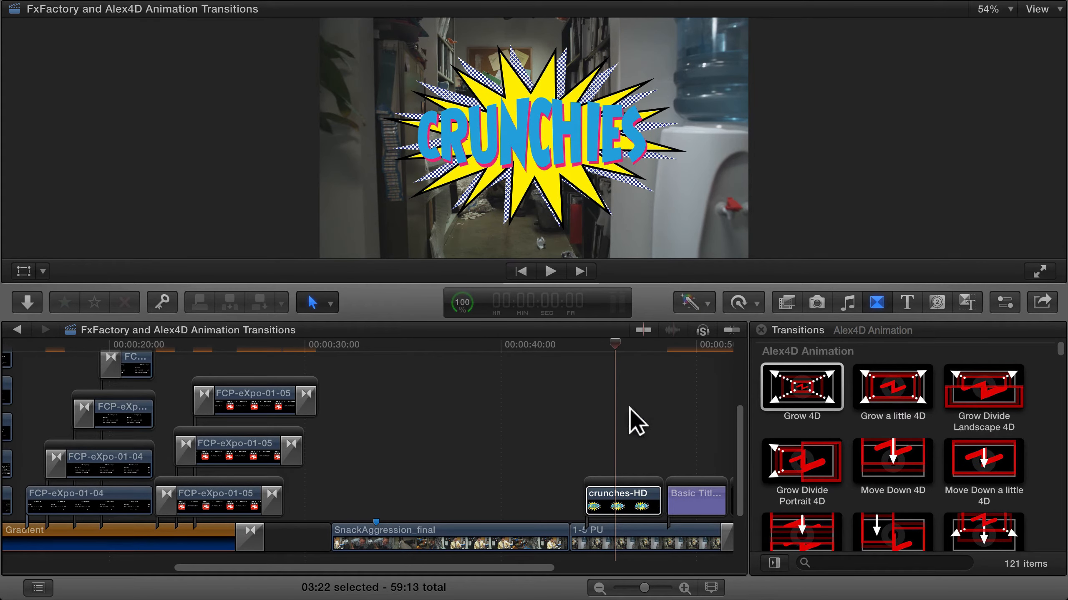
left_click(884, 301)
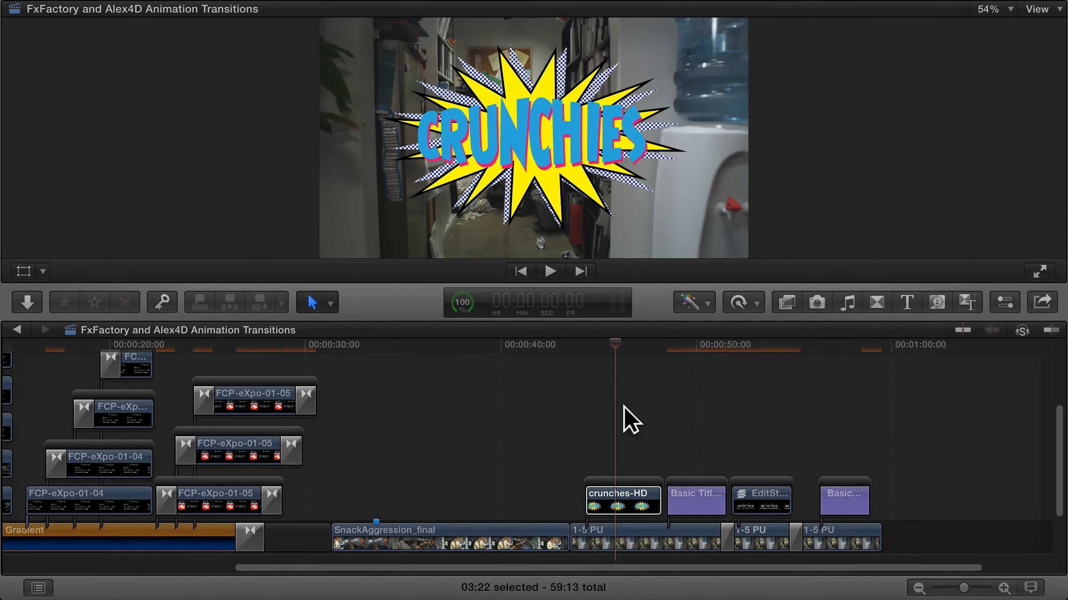
left_click(883, 303)
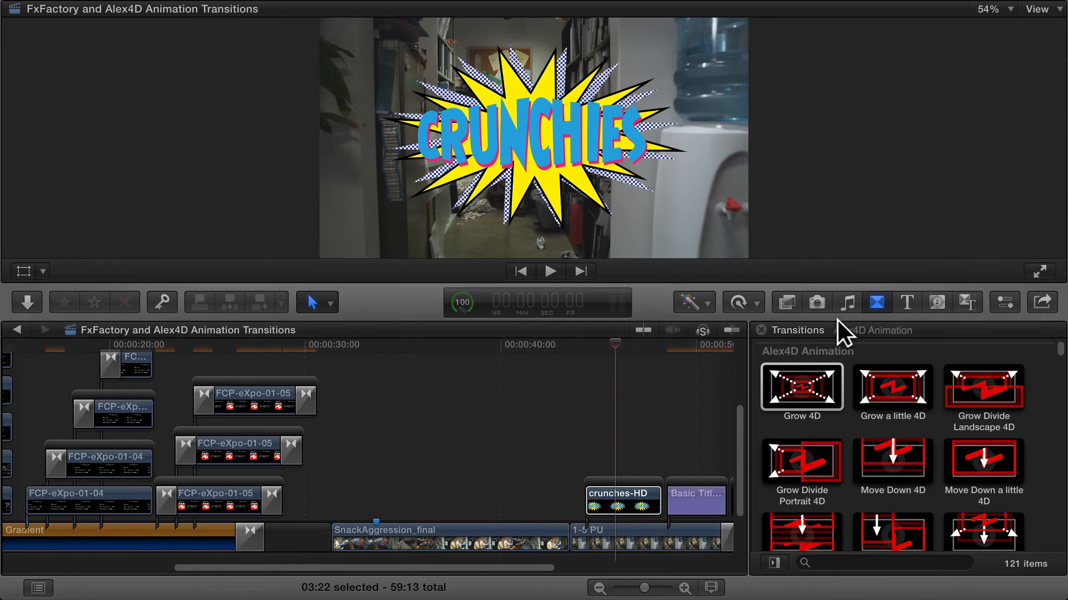
Apply the Grow 4D transition to the start of the crunches-HD clip and play it back
left_click(812, 390)
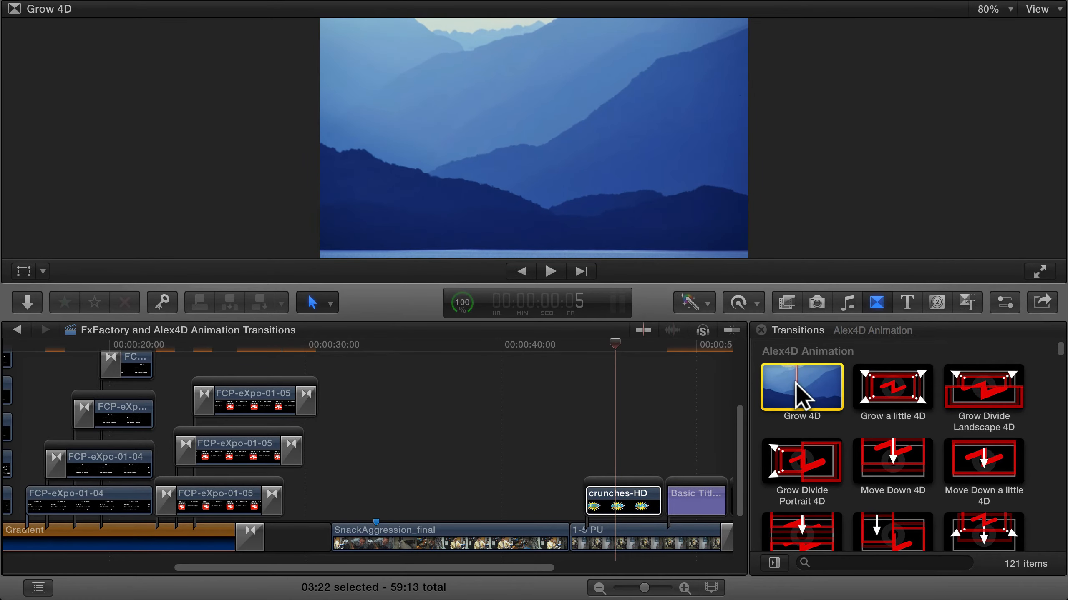
left_click_drag(801, 389, 589, 506)
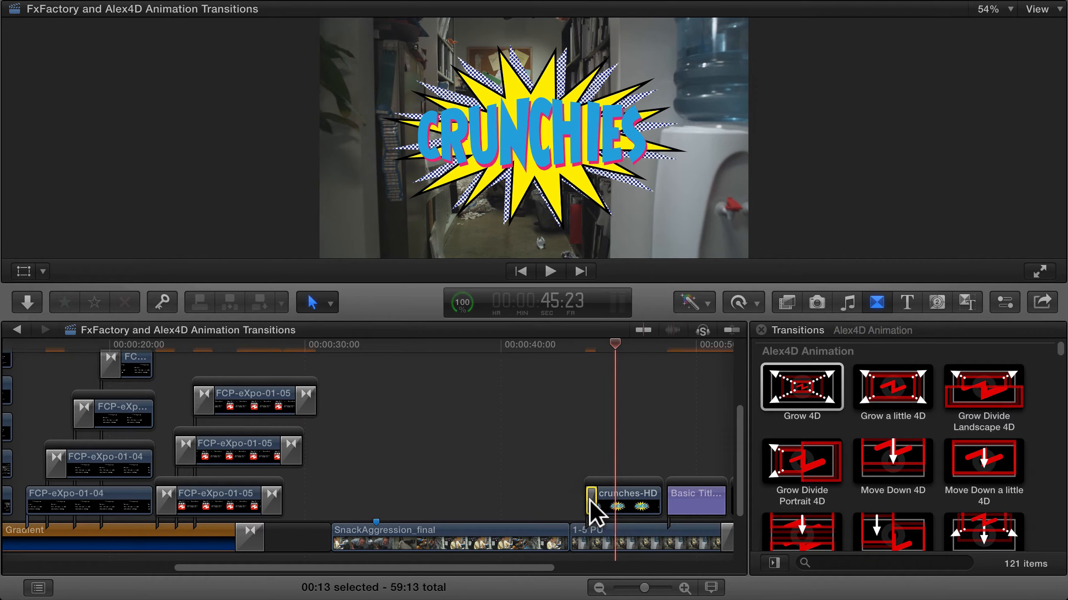
left_click(581, 343)
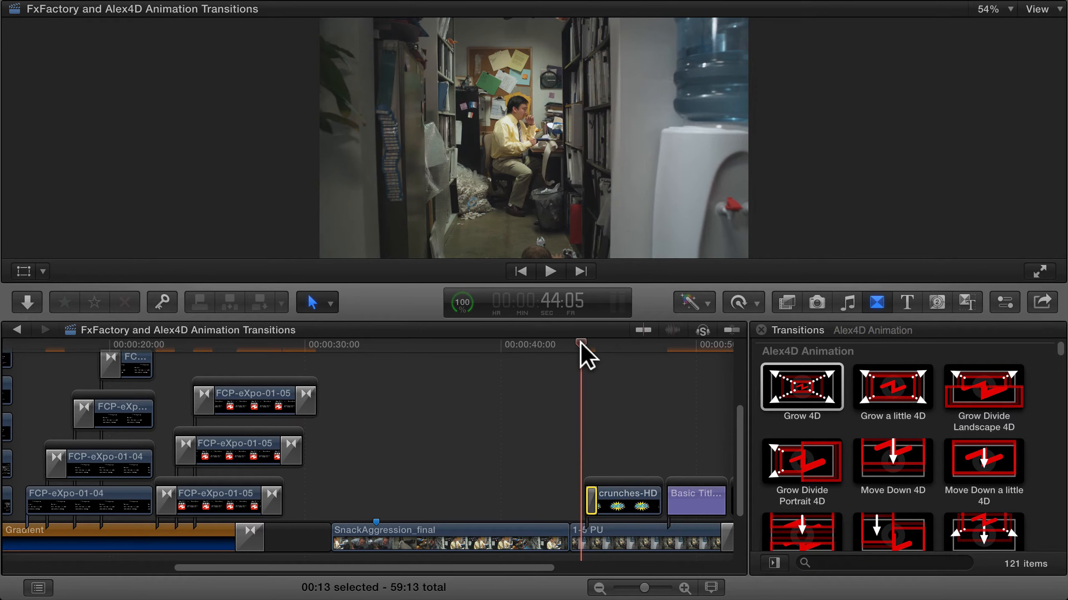
key("space")
key("space")
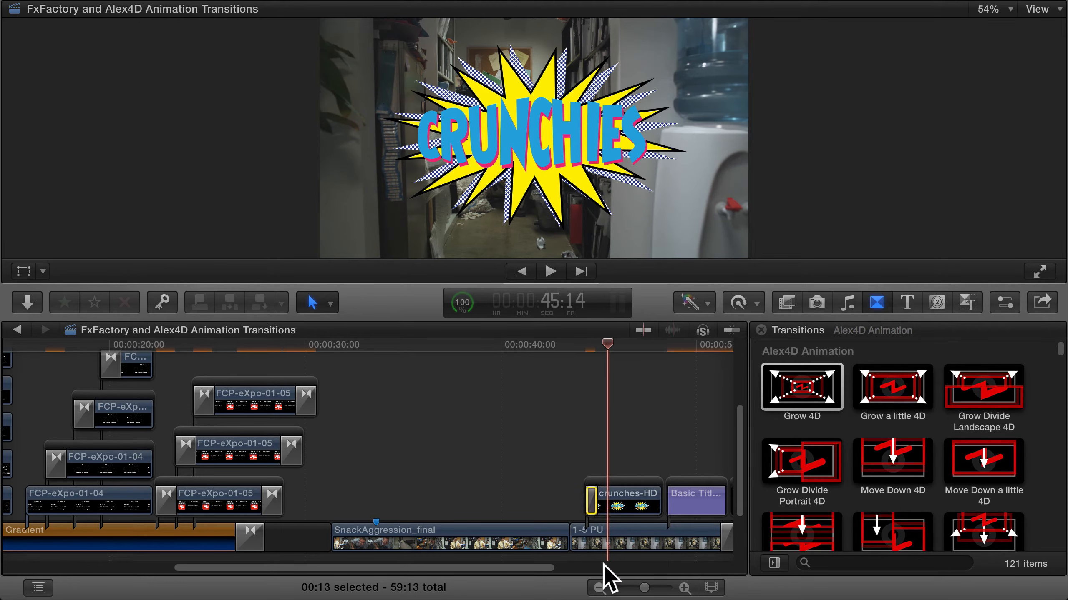
Replay the opening of crunches-HD to review its Grow 4D animation closely
left_click_drag(643, 589, 661, 589)
scroll(618, 427, "right", 5)
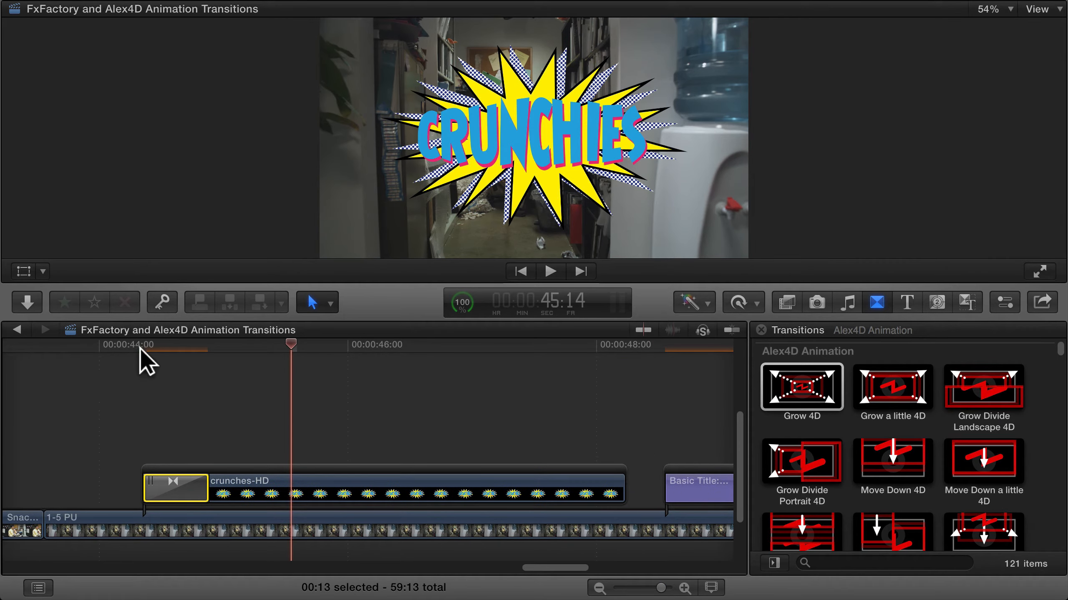
left_click(107, 351)
key("space")
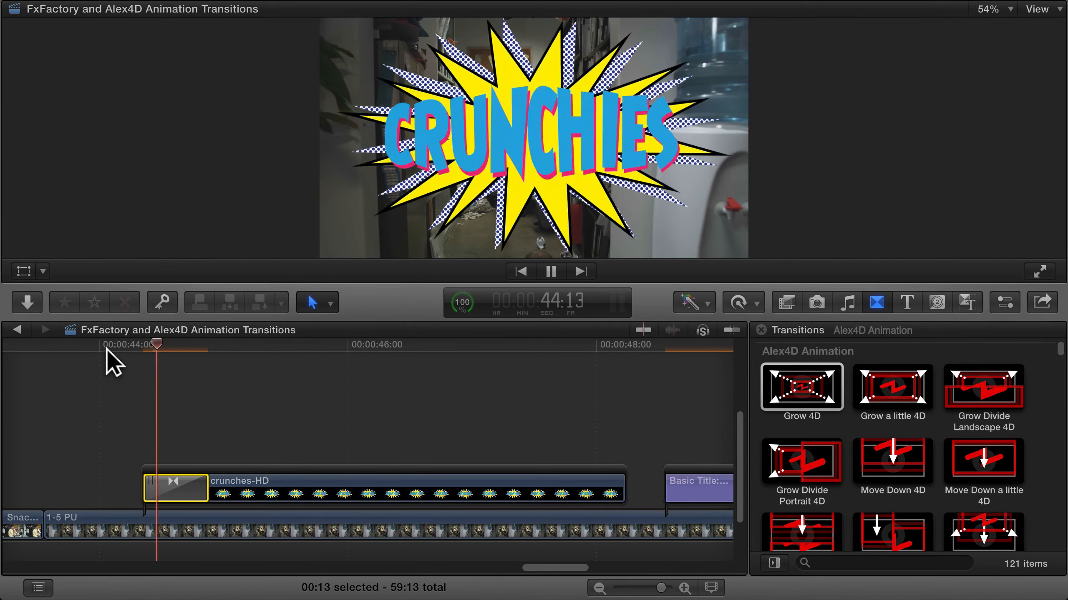
key("space")
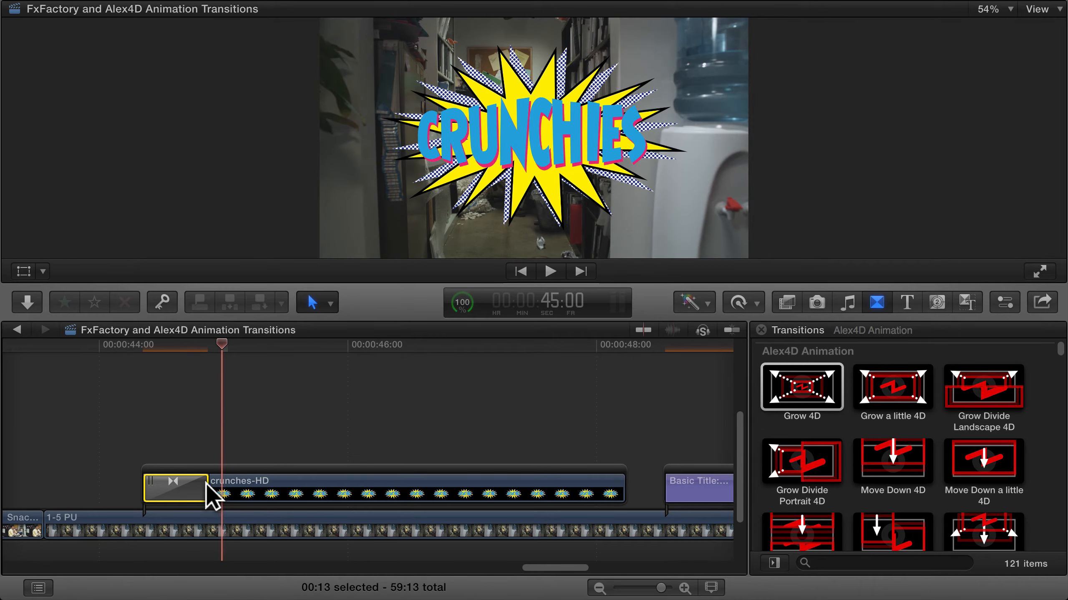
Lengthen the Grow 4D transition on crunches-HD to about twice its duration and play the slower animation
left_click_drag(215, 484, 287, 487)
left_click(109, 348)
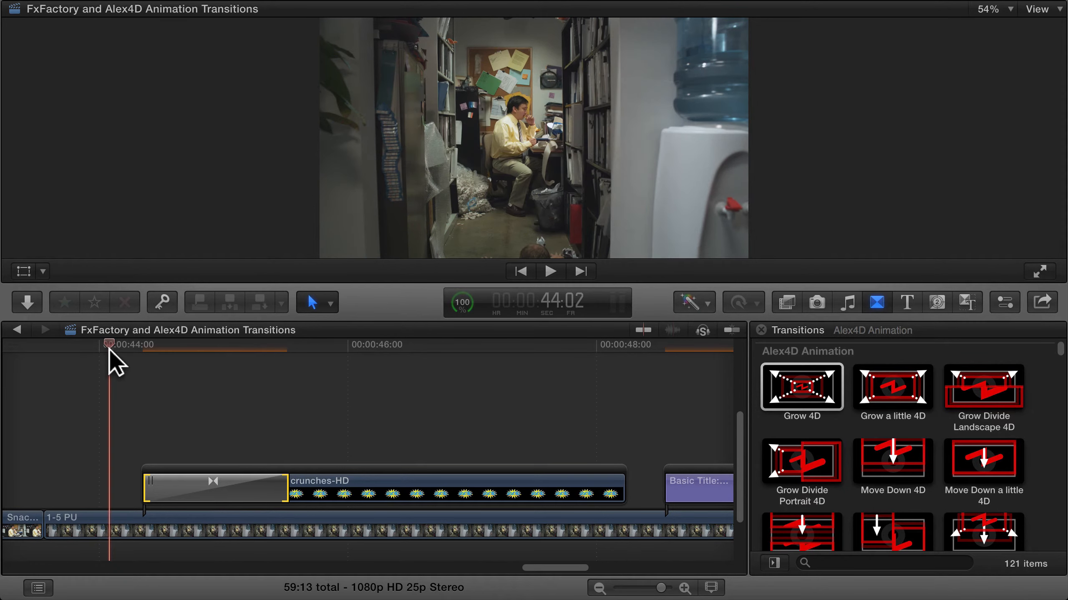
key("space")
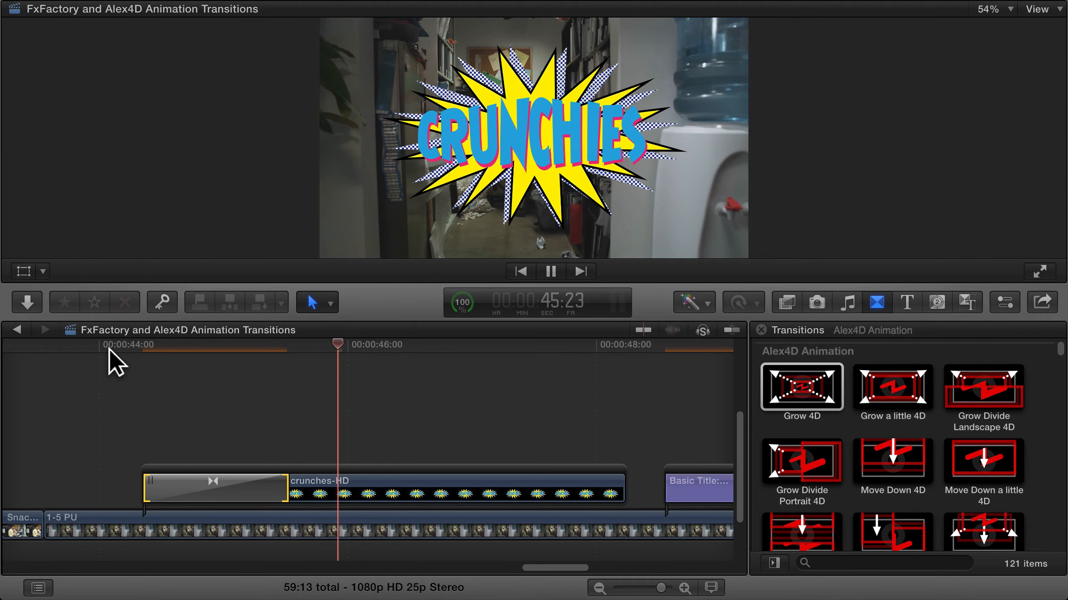
key("space")
Shift the Grow 4D transition earlier so crunches-HD starts at about 43:20, and play from just before it
left_click_drag(203, 484, 131, 482)
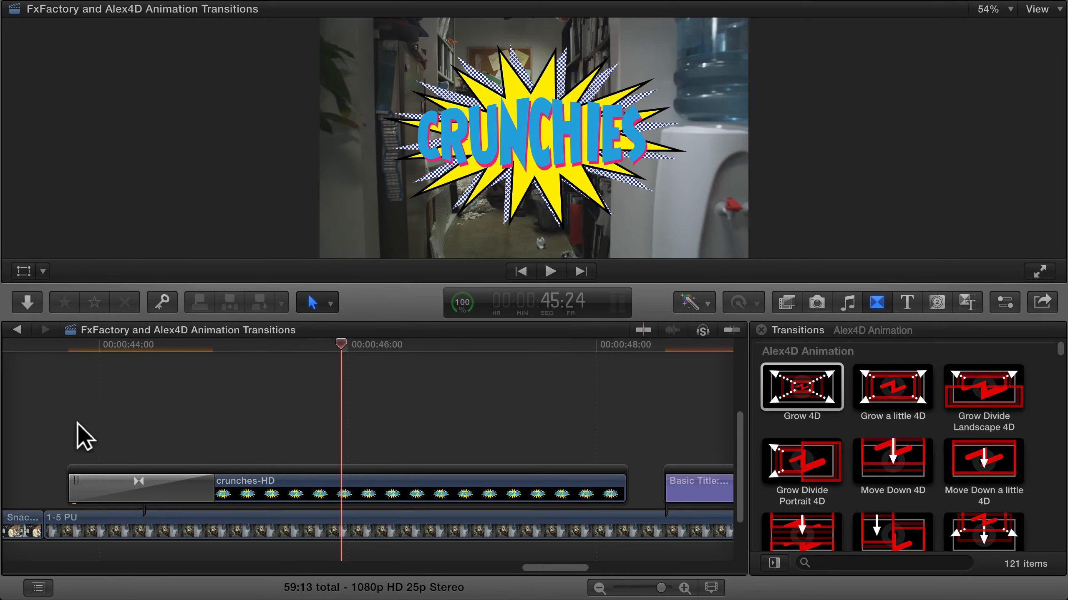
left_click(47, 346)
key("space")
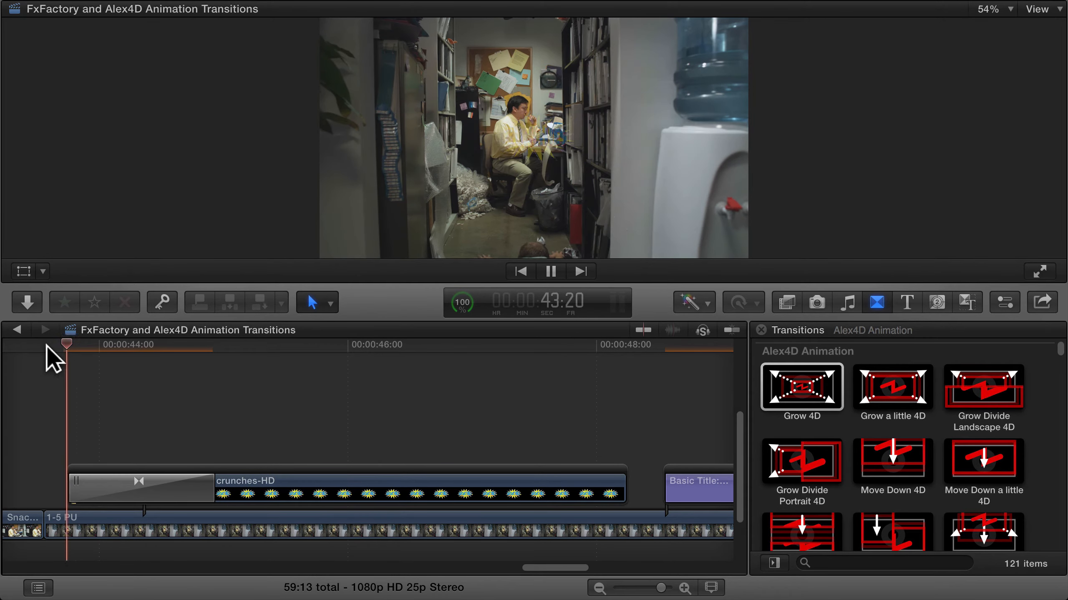
Shift the opening Grow 4D transition slightly later on crunches-HD and copy it to the end of the clip
key("space")
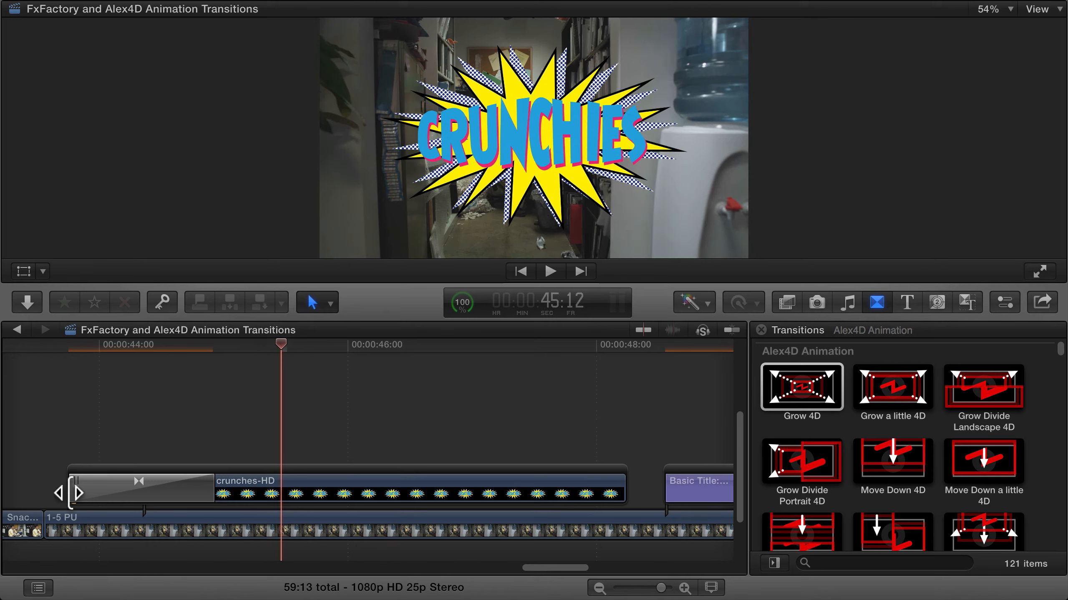
left_click_drag(142, 484, 174, 501)
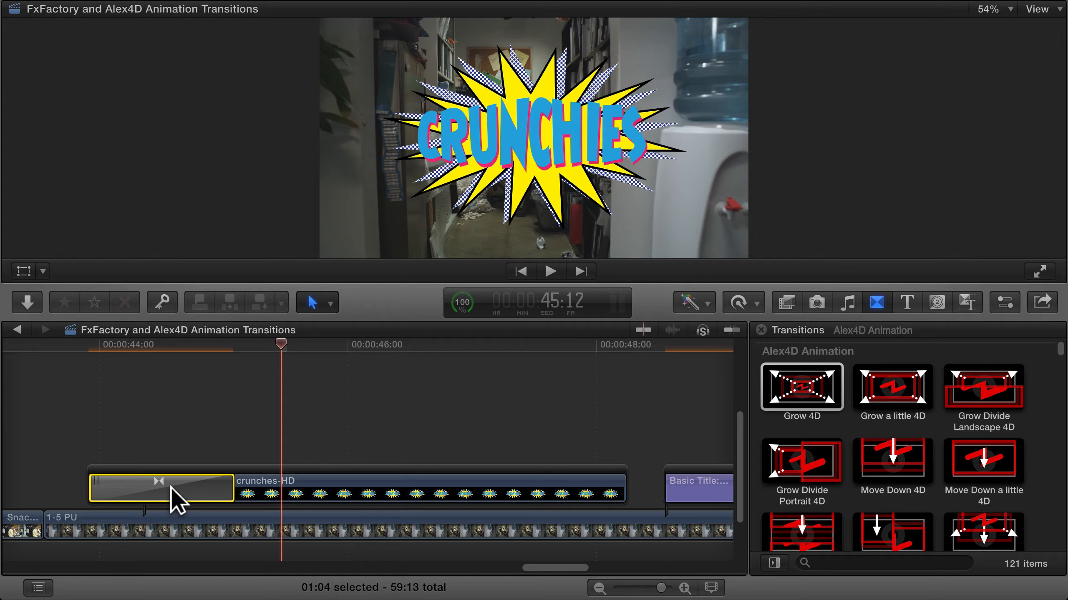
left_click_drag(171, 488, 553, 486)
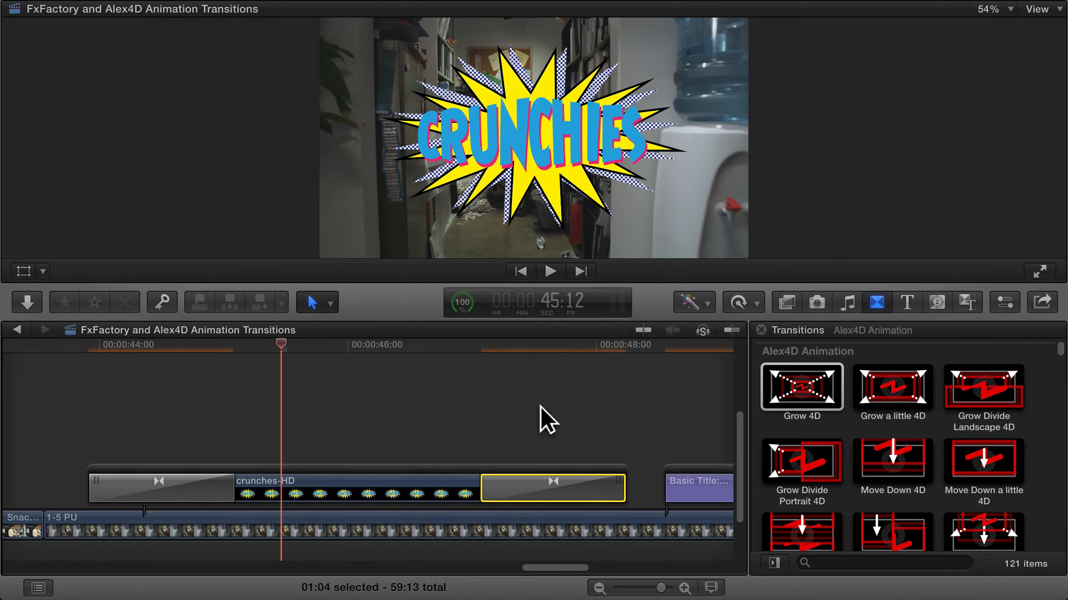
Set the closing Grow 4D transition's Kind to Out and play crunches-HD from start to end
left_click(584, 349)
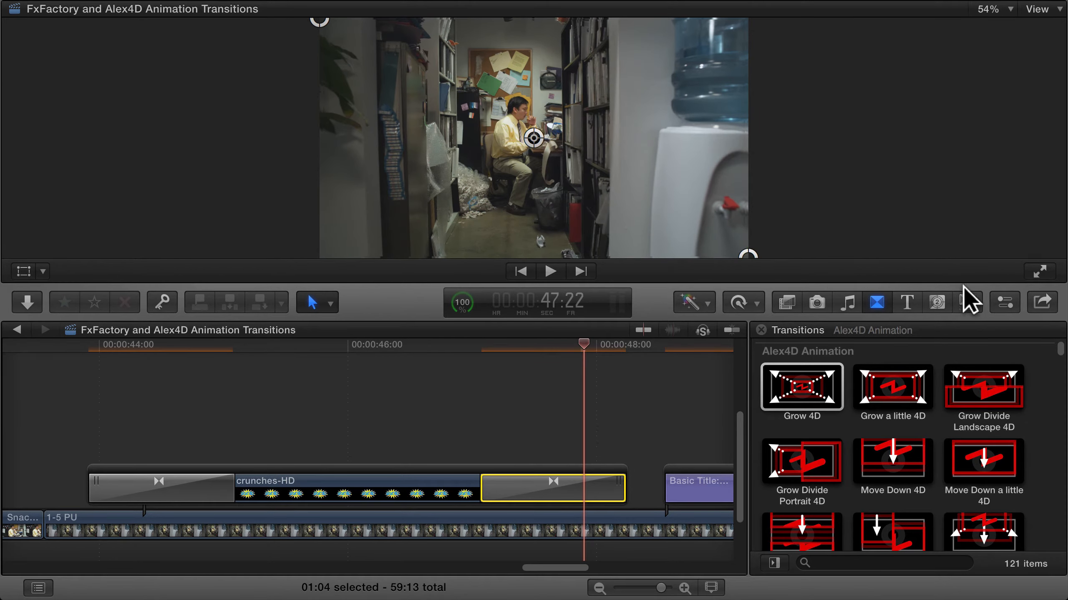
left_click(1008, 303)
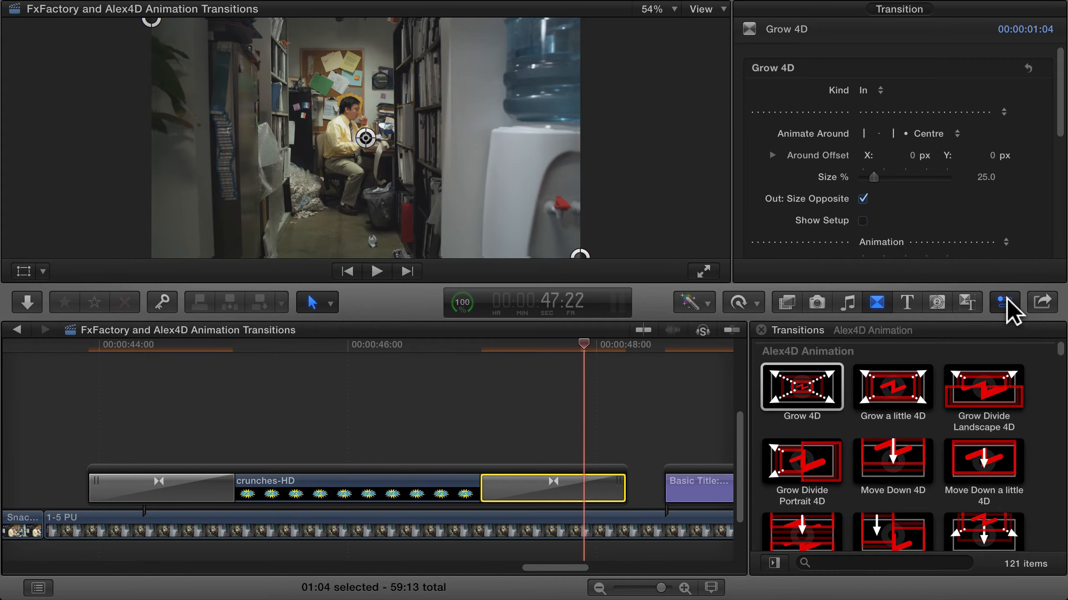
left_click(878, 93)
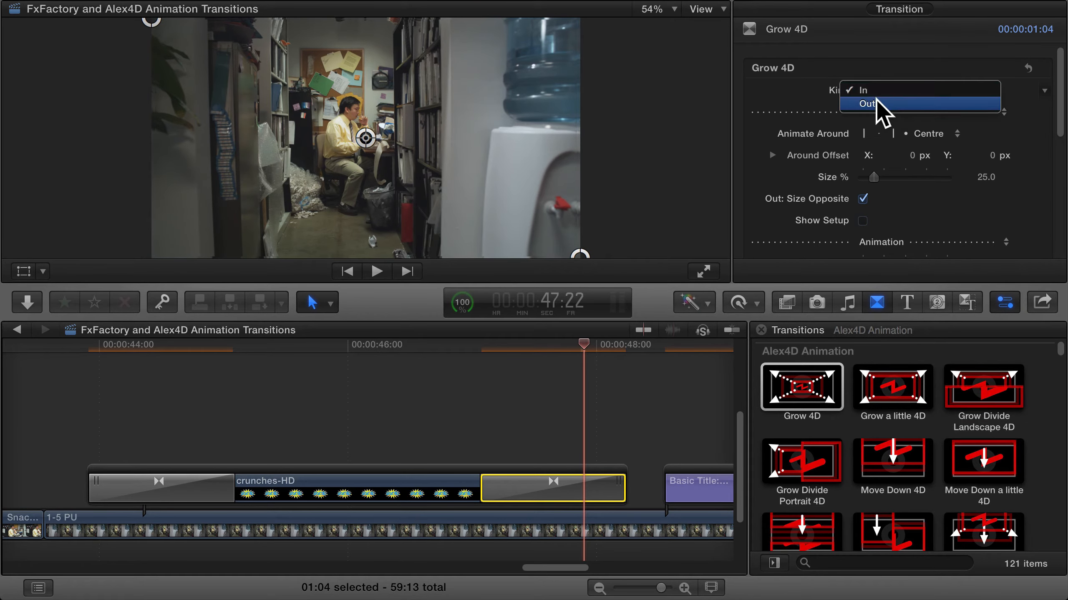
left_click(871, 103)
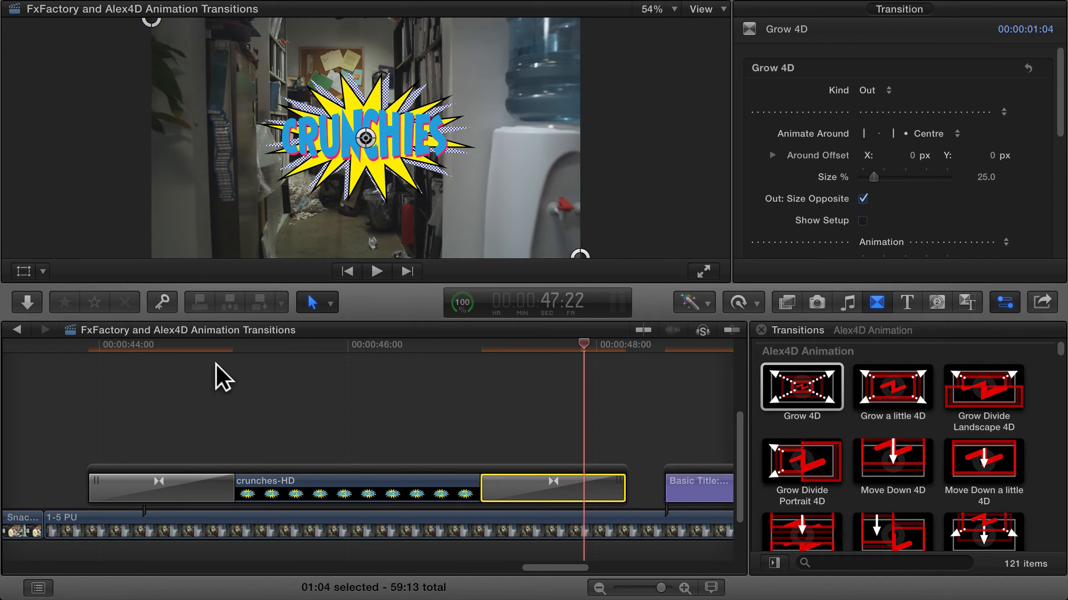
left_click(87, 346)
key("space")
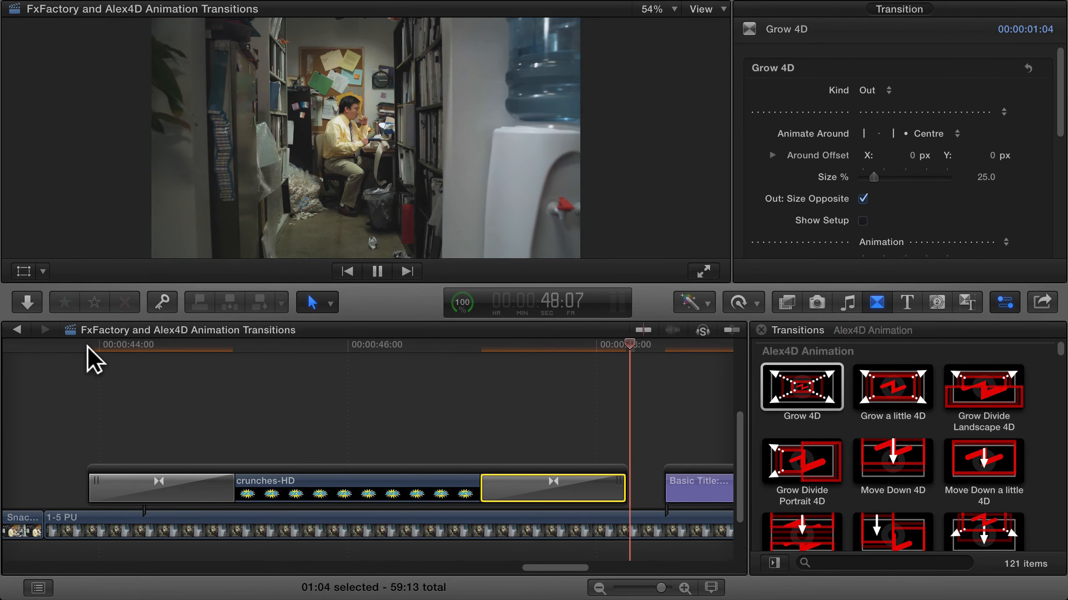
key("space")
Play the beginning of the Basic Title that follows crunches-HD to check it without transitions
scroll(289, 410, "right", 5)
scroll(282, 409, "right", 10)
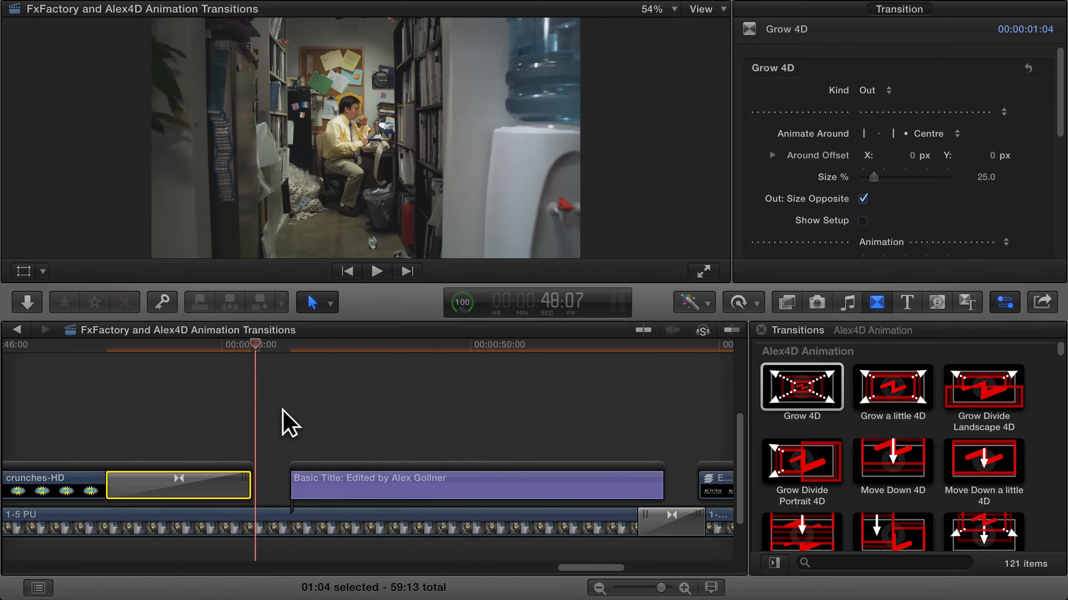
left_click(277, 344)
key("space")
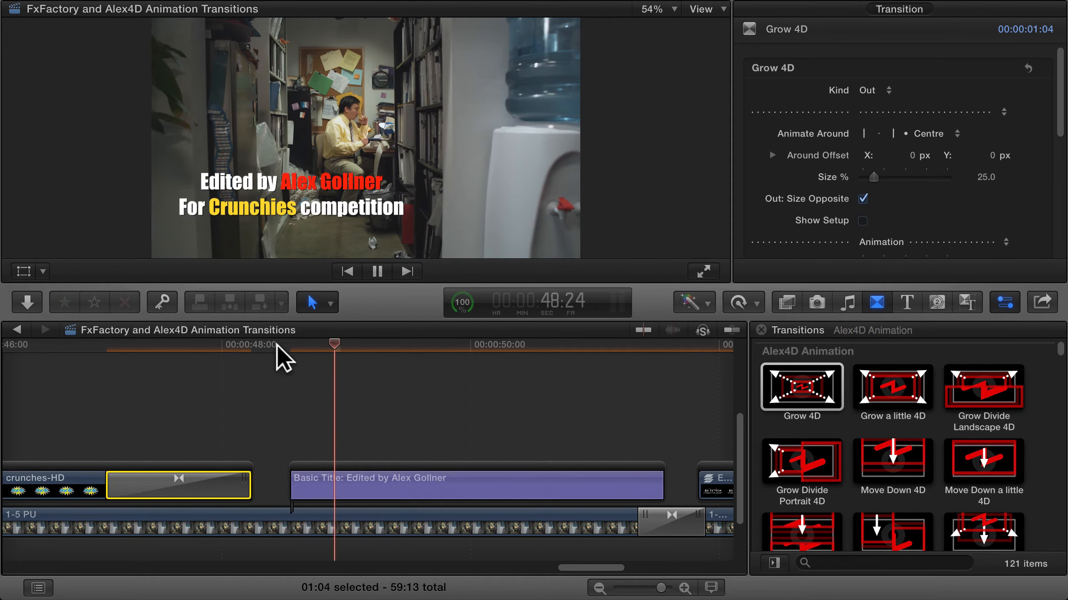
key("space")
Apply the Move Right Divide Landscape 4D transition to both ends of the Basic Title
left_click(444, 484)
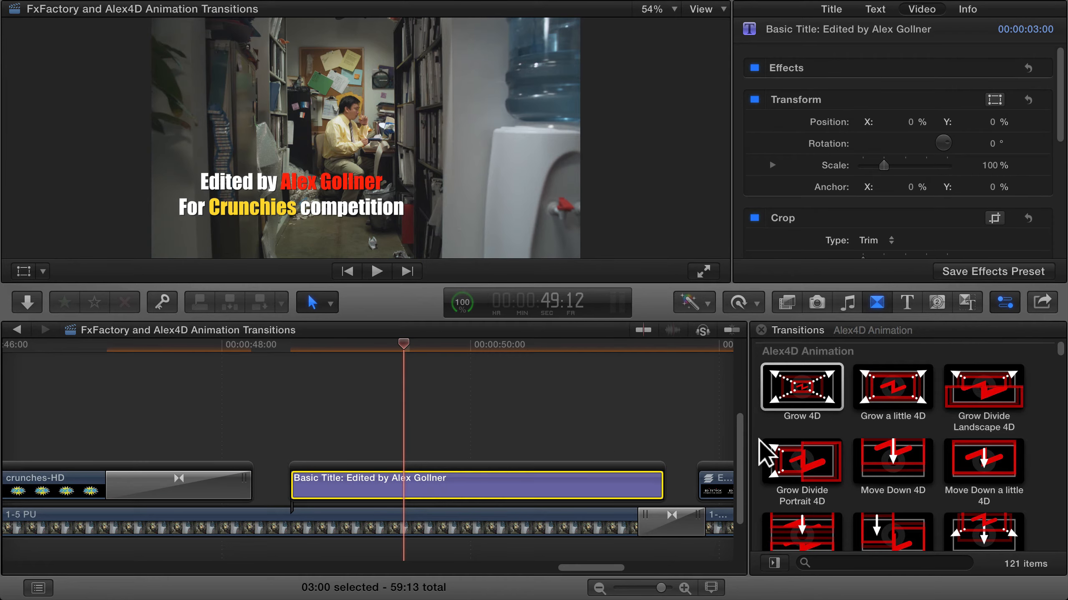
left_click(889, 460)
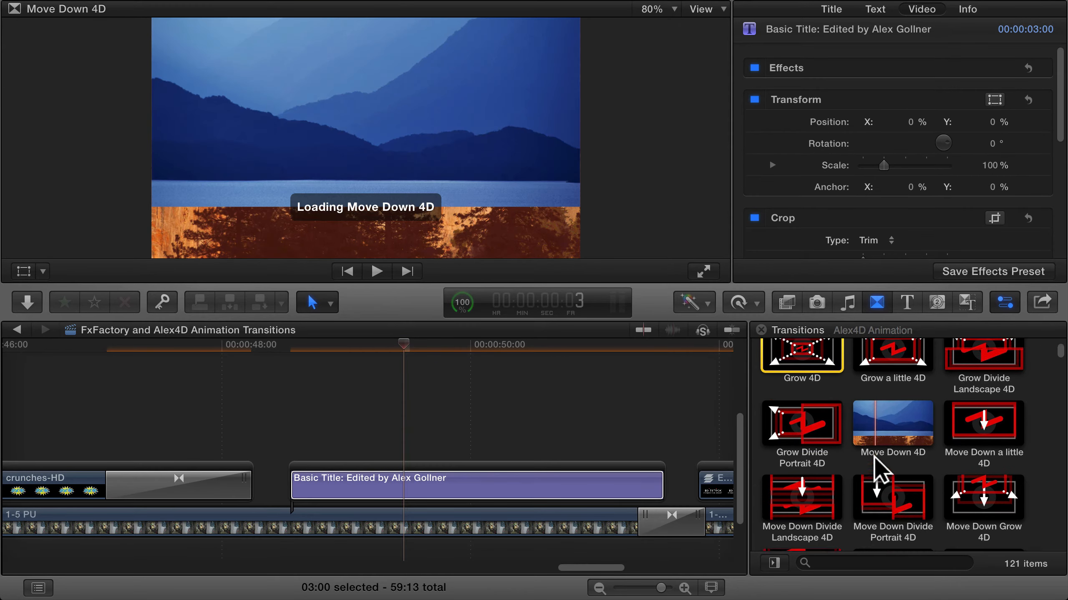
scroll(883, 465, "down", 3)
scroll(1039, 467, "down", 5)
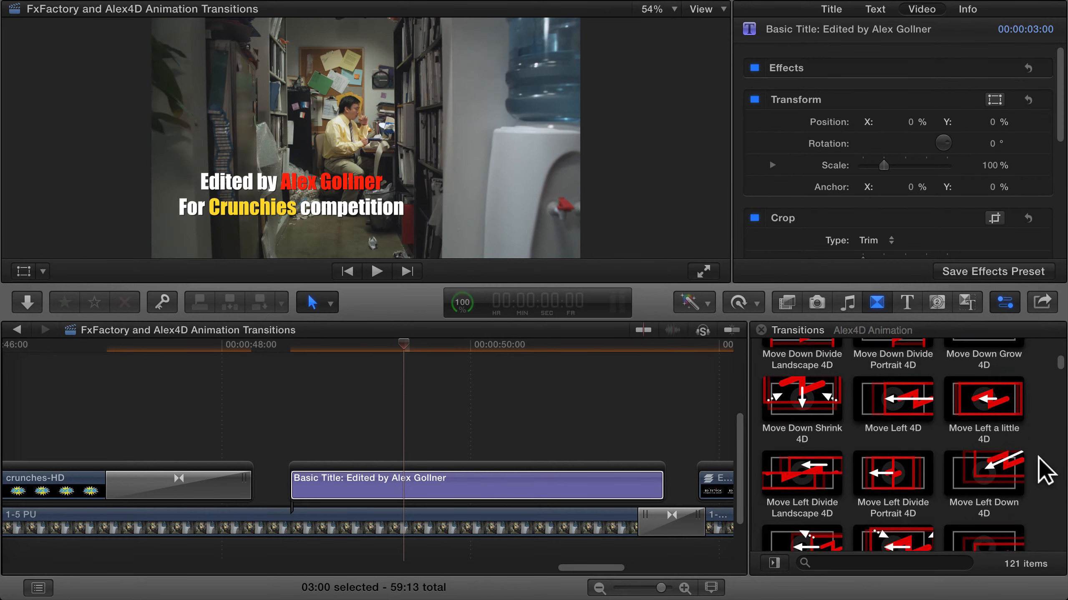
scroll(1039, 458, "up", 2)
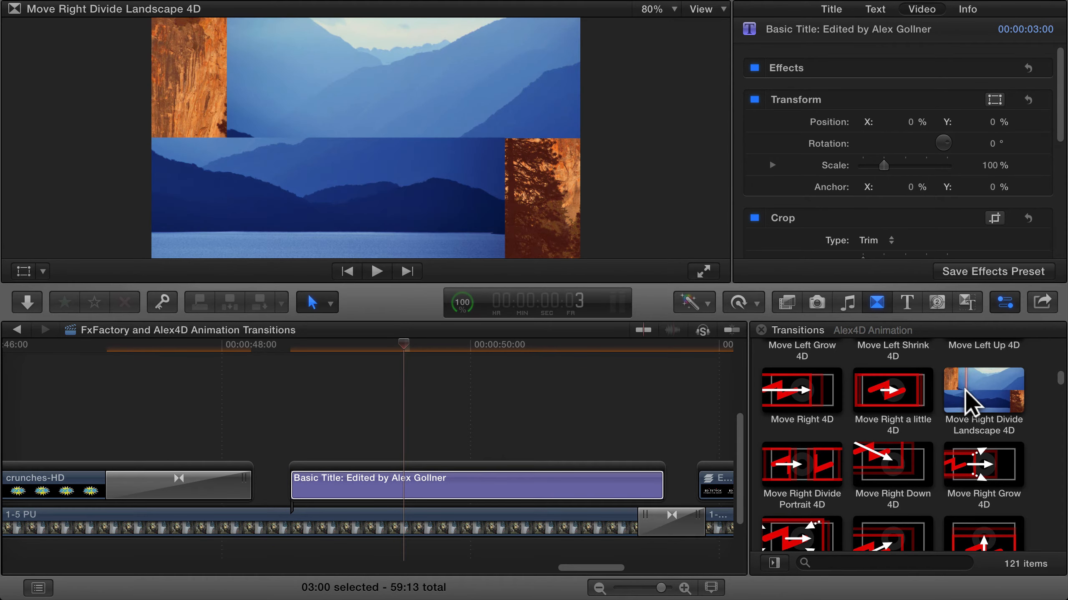
double_click(964, 389)
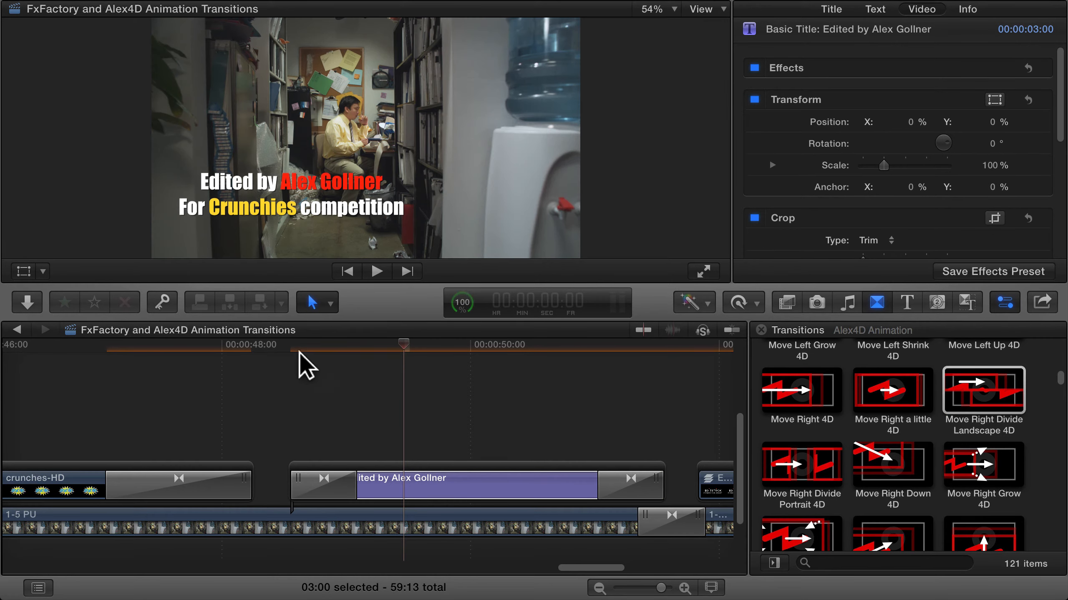
Play the Basic Title's opening animation twice, stopping partway through its divide
left_click(288, 348)
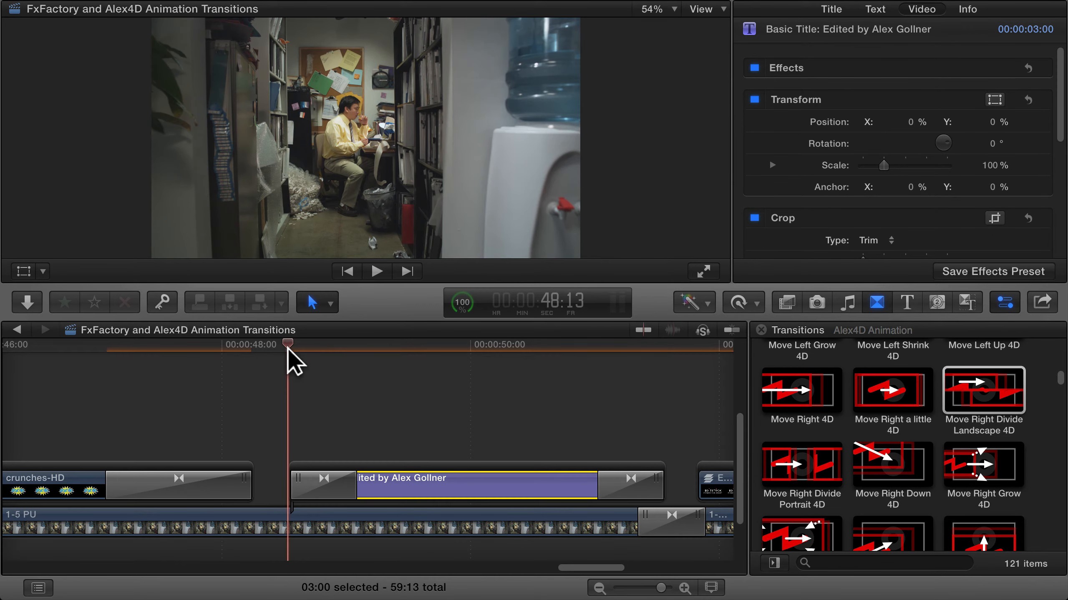
key("space")
key("space")
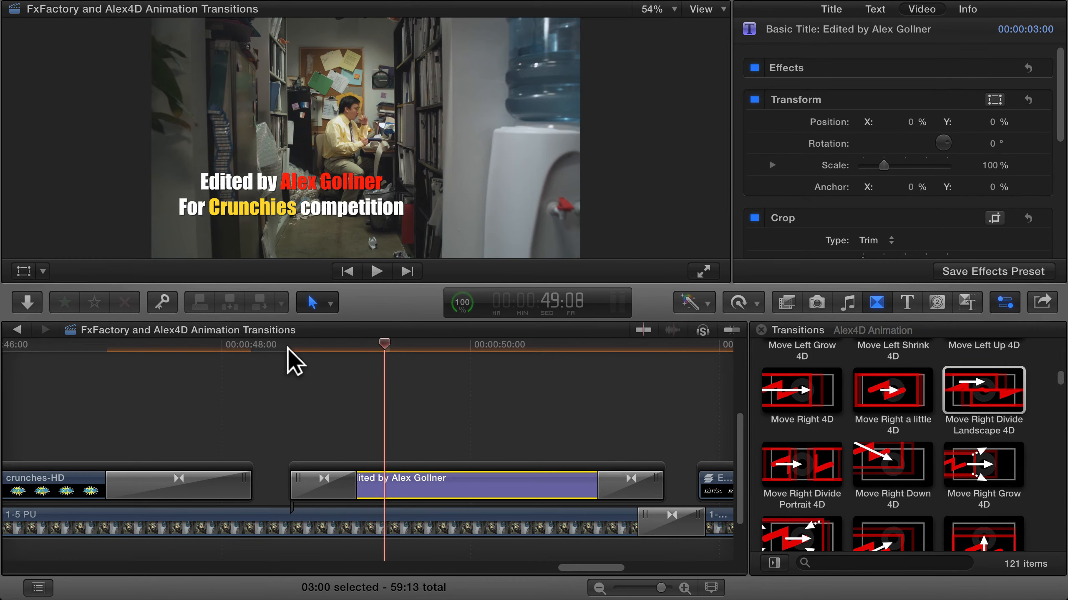
left_click(288, 348)
key("space")
key("space")
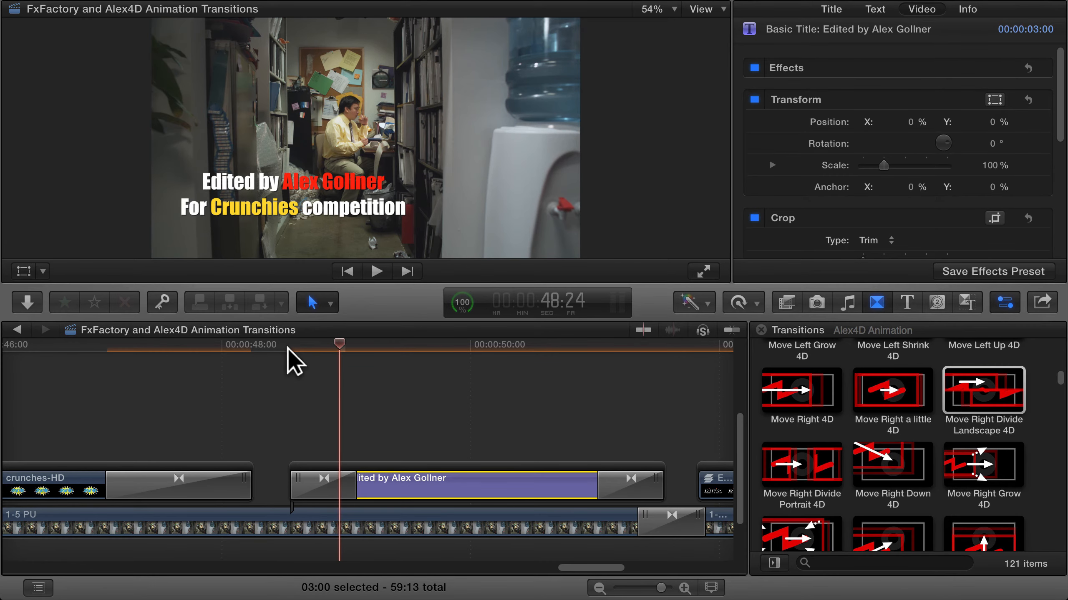
Move the opening transition's dividing point between the two title lines, with Around Offset X -0.07 and Y -0.23 px
left_click(335, 493)
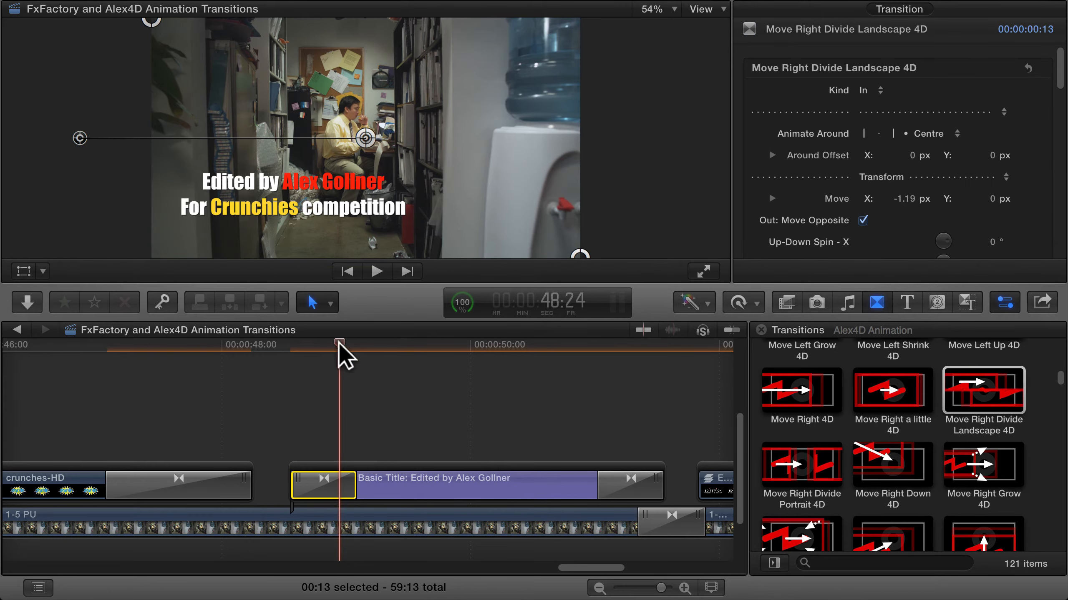
left_click_drag(339, 342, 350, 342)
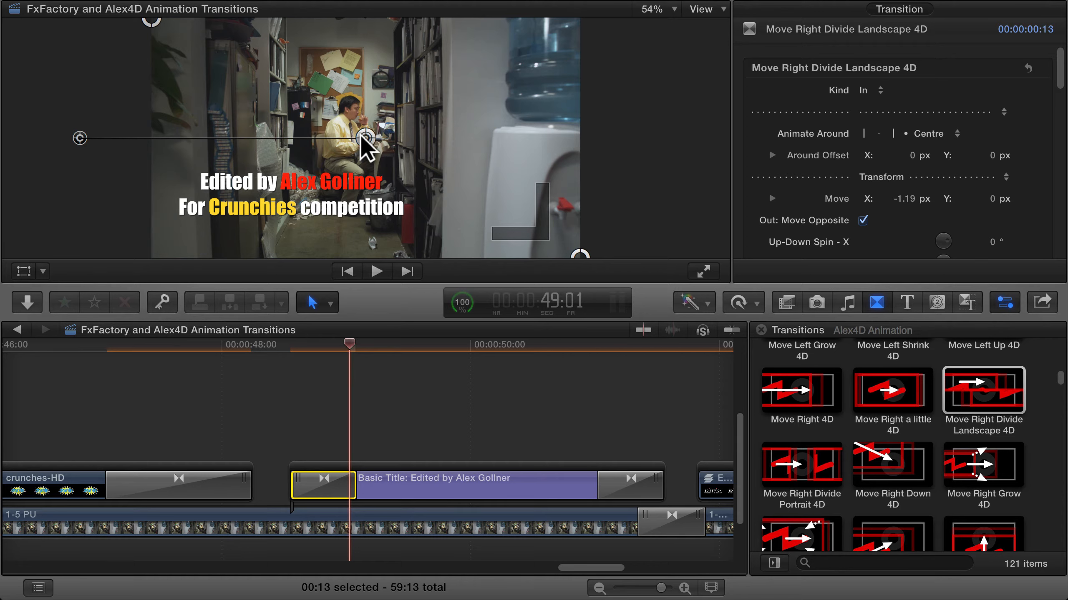
left_click_drag(364, 139, 347, 194)
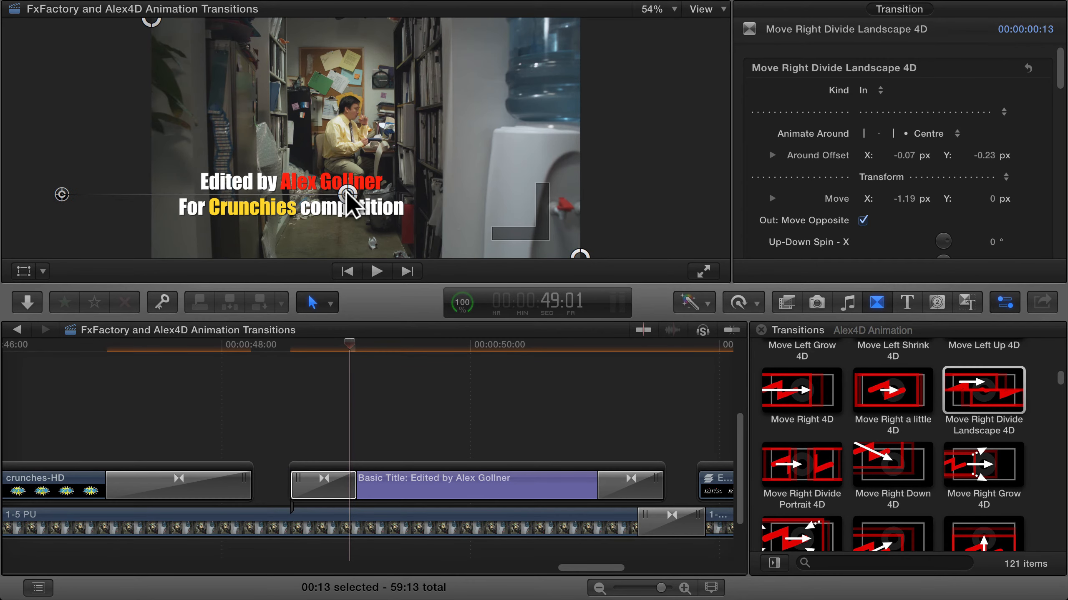
Replay the Basic Title's opening to review the divide between its two lines
left_click(279, 349)
key("space")
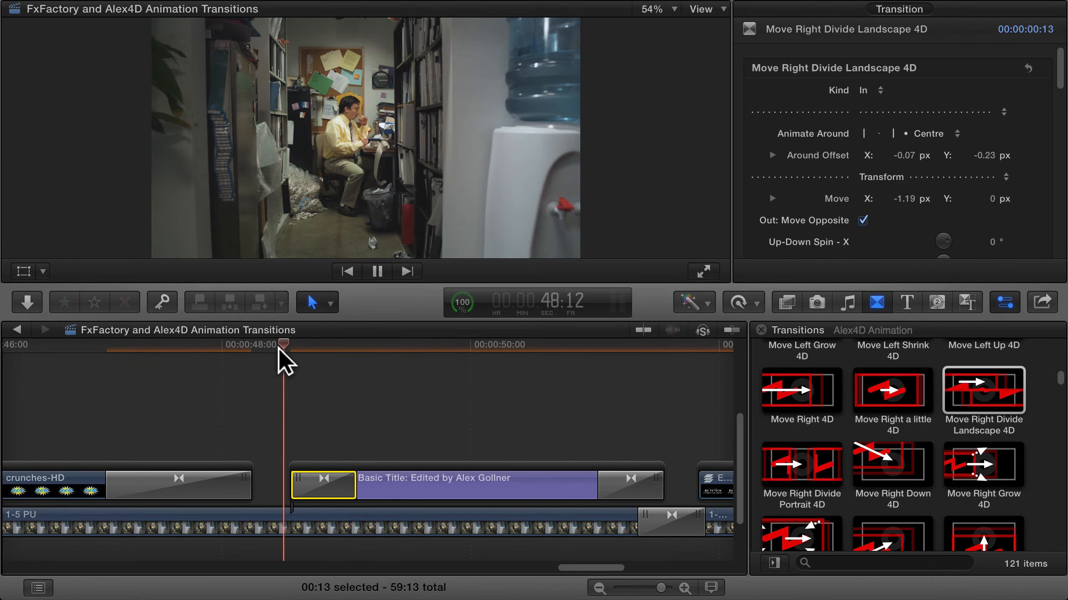
left_click(278, 348)
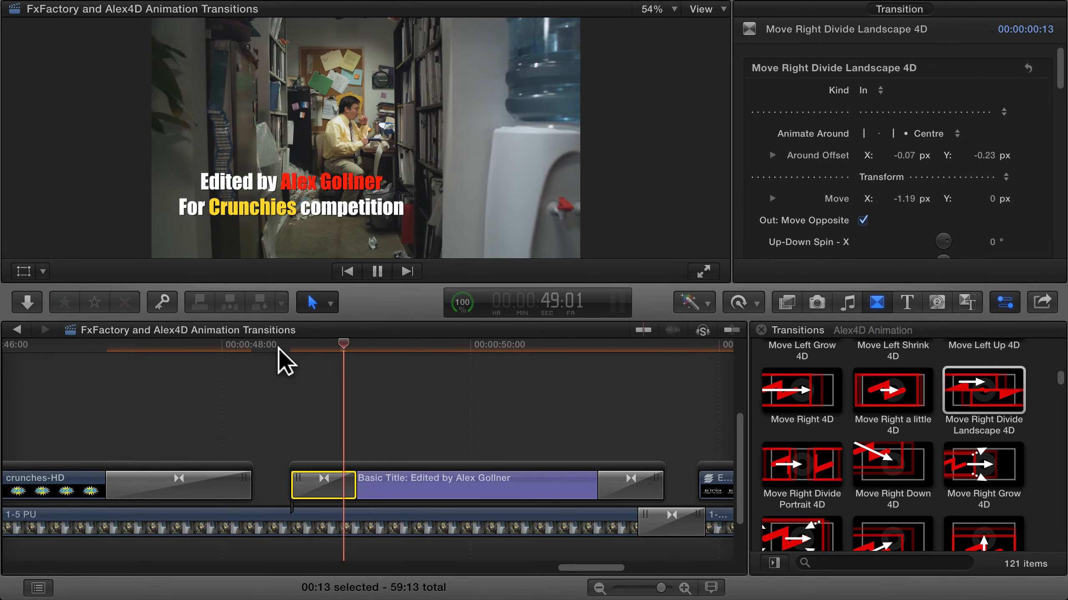
key("space")
Lengthen the Basic Title's opening transition to 1:09 and play the slower animation
left_click_drag(349, 479, 461, 479)
left_click(272, 344)
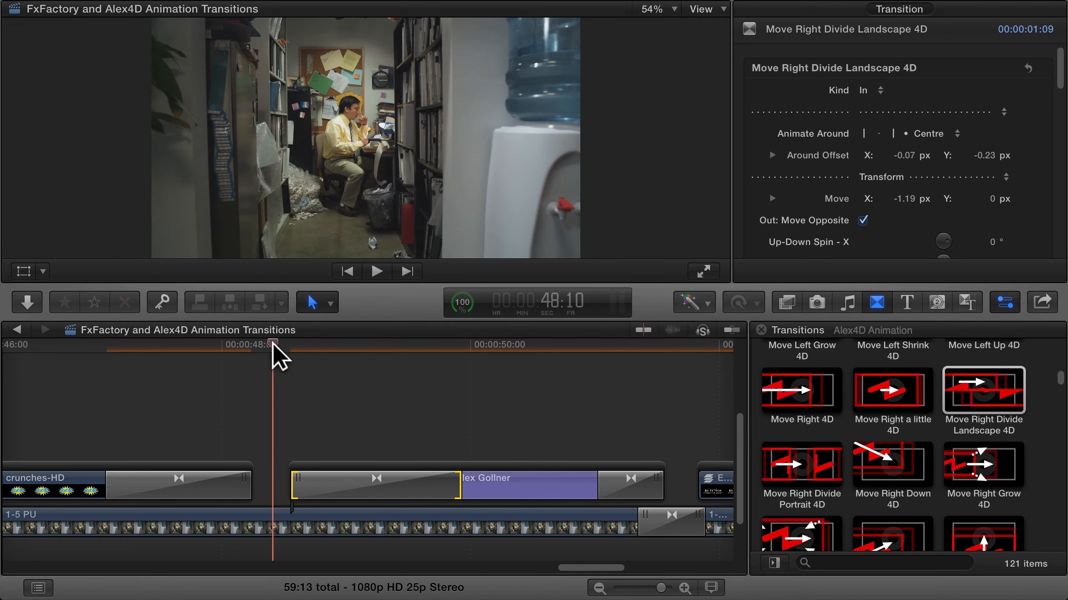
key("space")
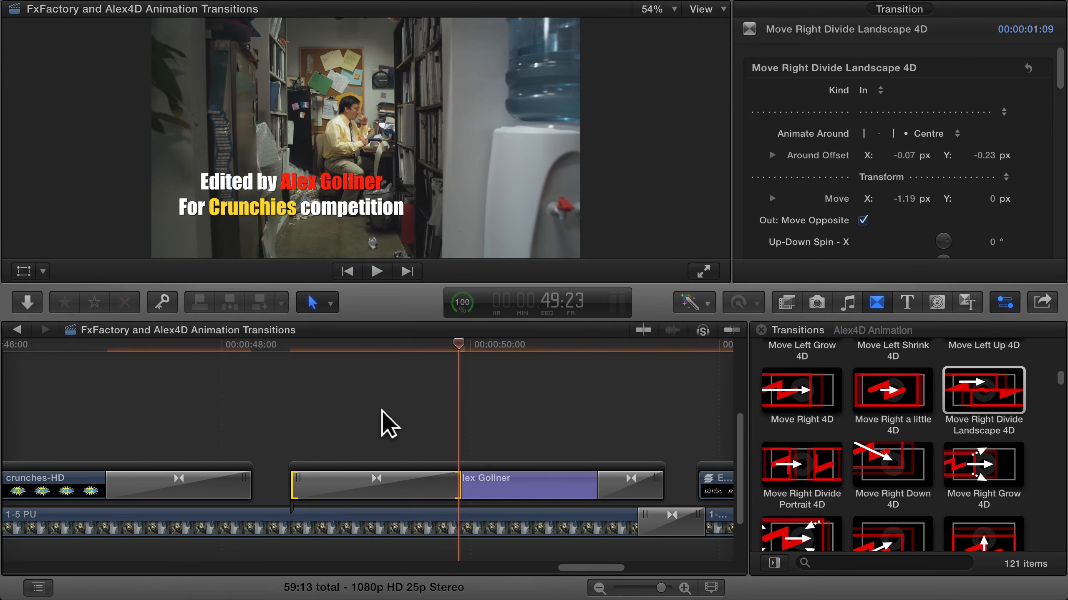
Pull the opening transition's two corner handles inward horizontally, narrowing its area until the title's starting letters are cut off
left_click(380, 476)
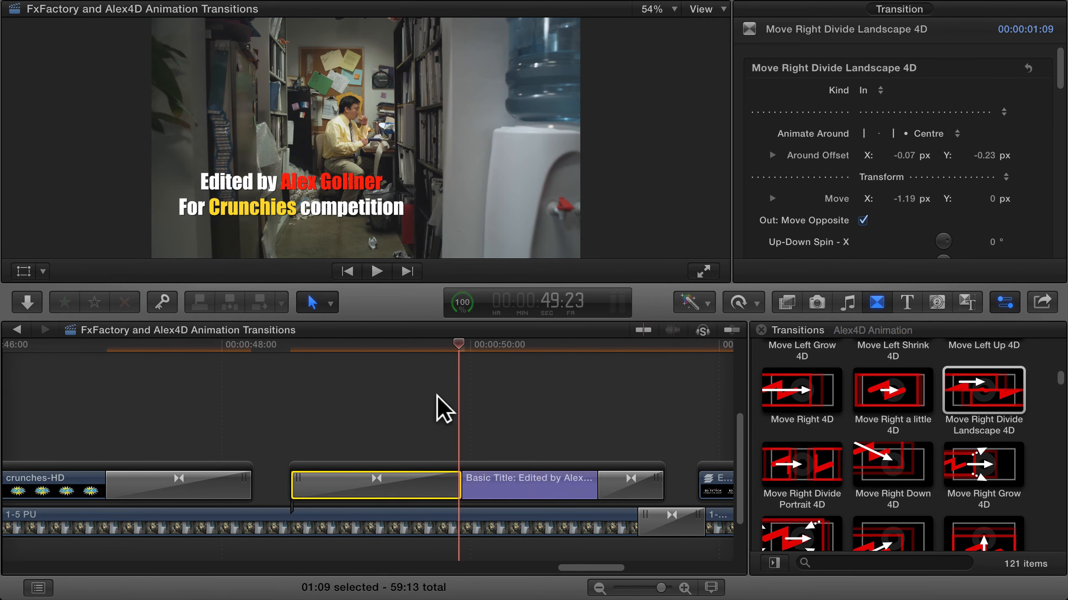
left_click(459, 343)
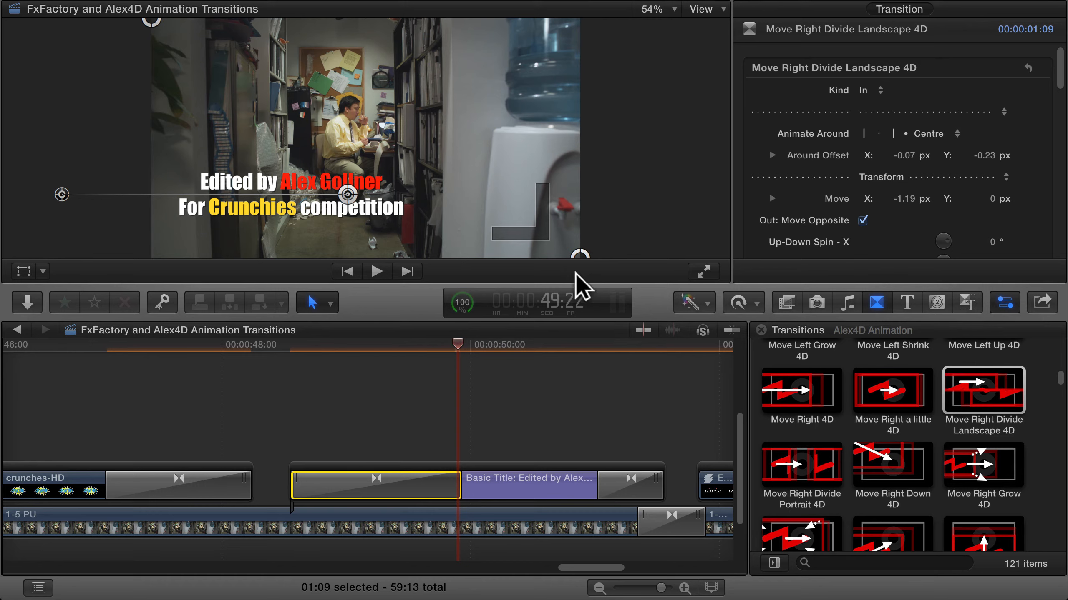
left_click_drag(583, 254, 443, 255)
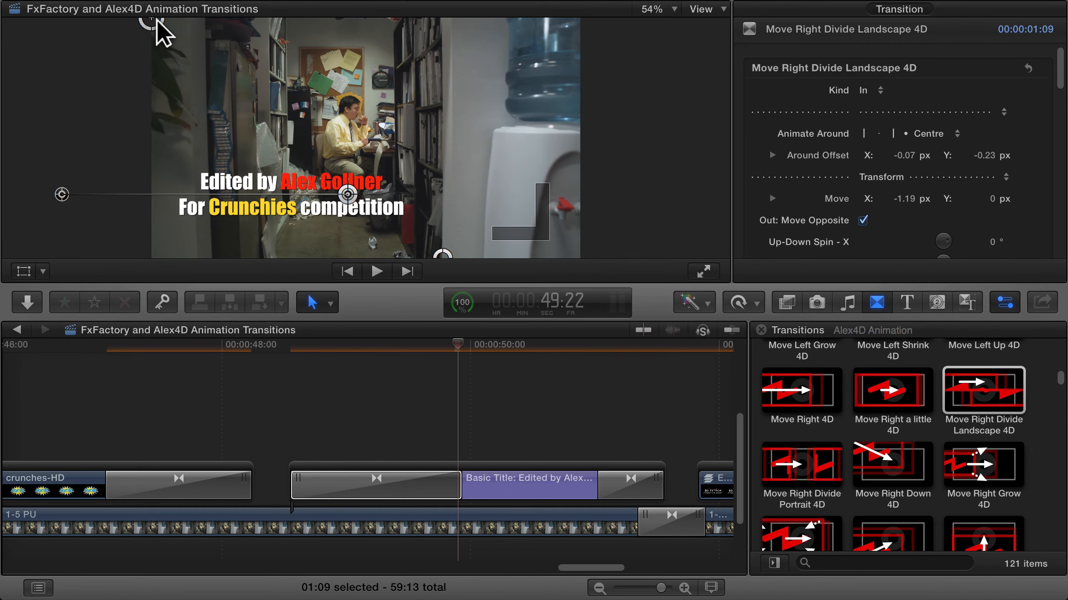
left_click_drag(158, 20, 204, 14)
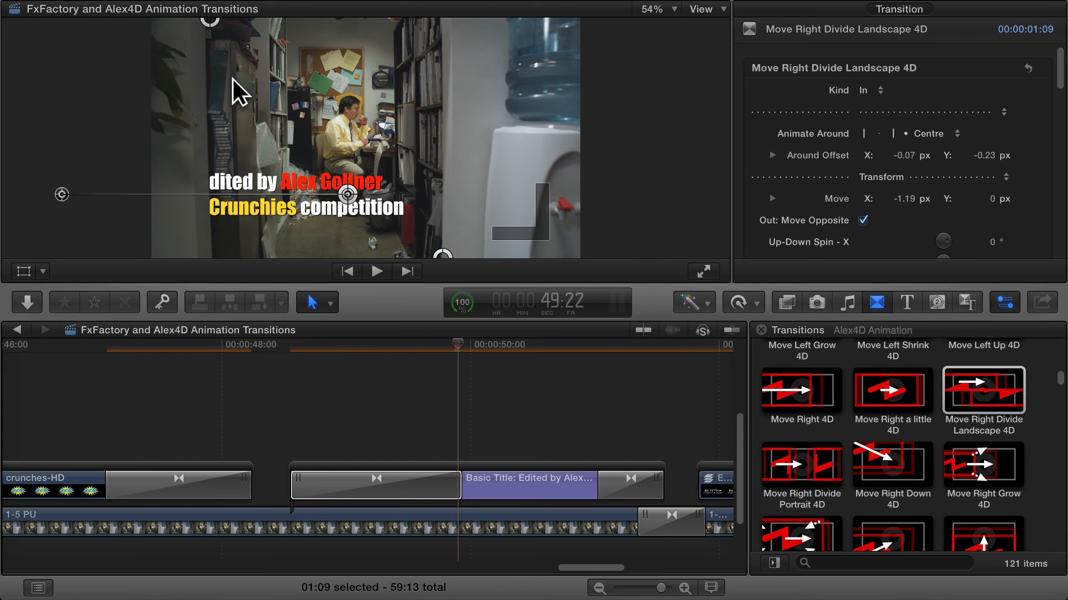
Move the Basic Title text slightly to the right in the frame and reduce its size to 77
left_click(477, 493)
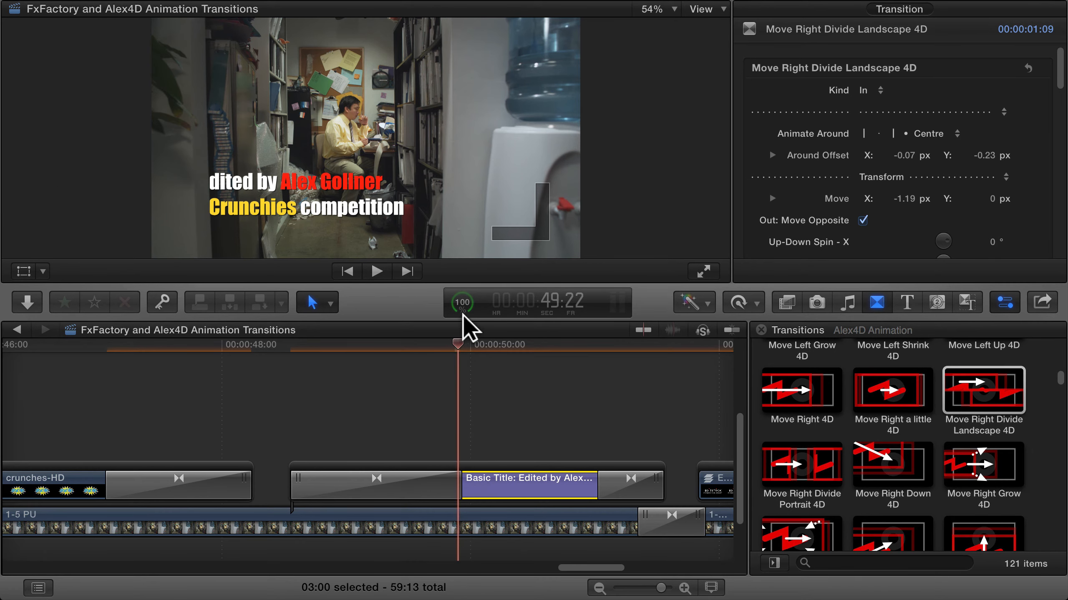
left_click_drag(465, 347, 497, 342)
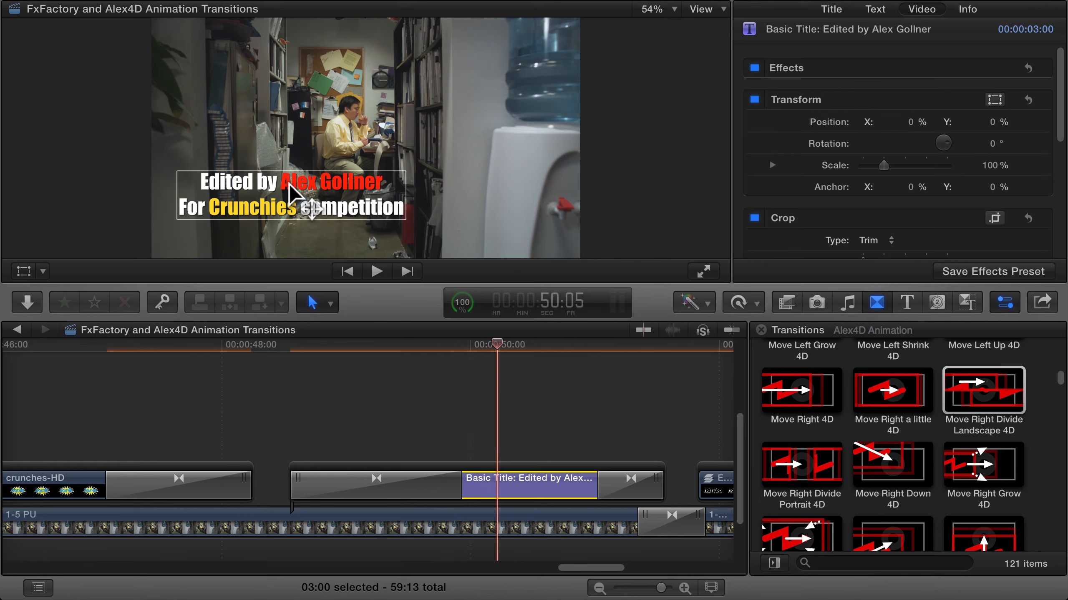
left_click_drag(288, 185, 319, 184)
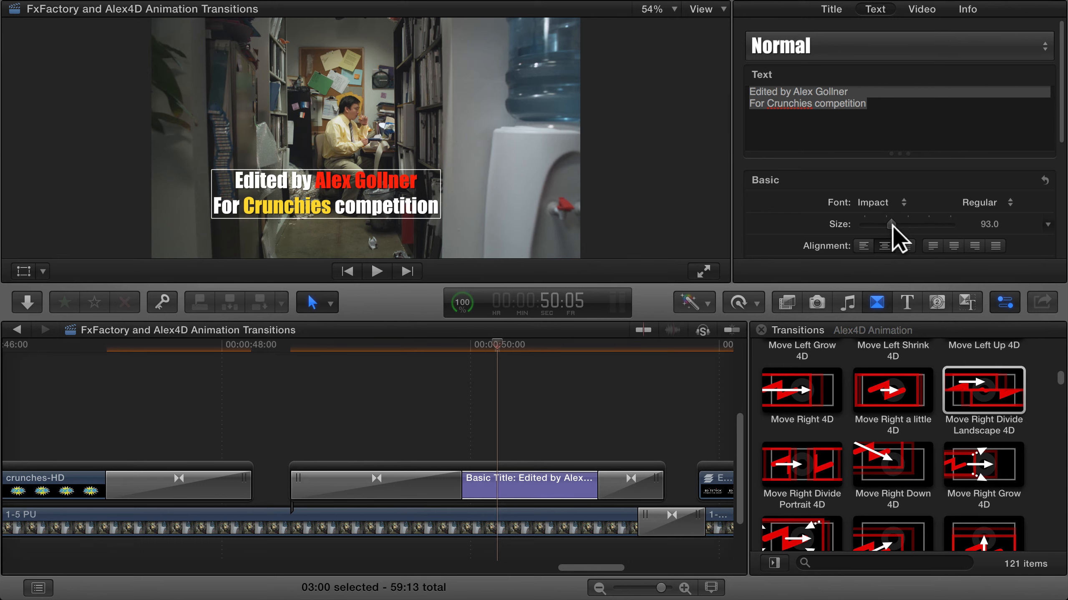
left_click_drag(892, 223, 887, 223)
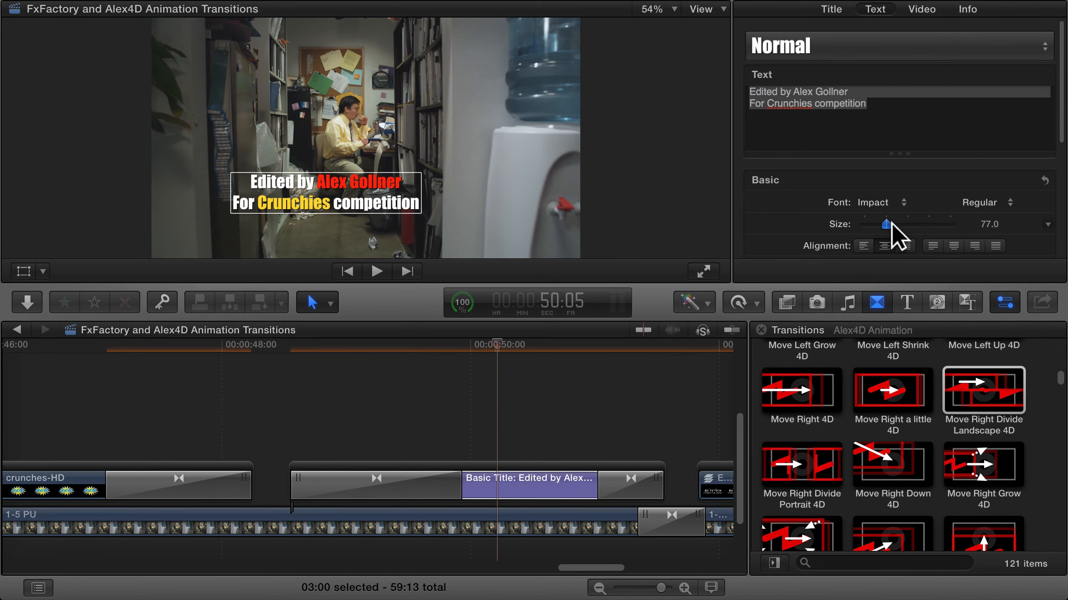
Shift the opening transition's centre point horizontally to an Around Offset X of -0.17 px and play the title's animation
left_click(448, 487)
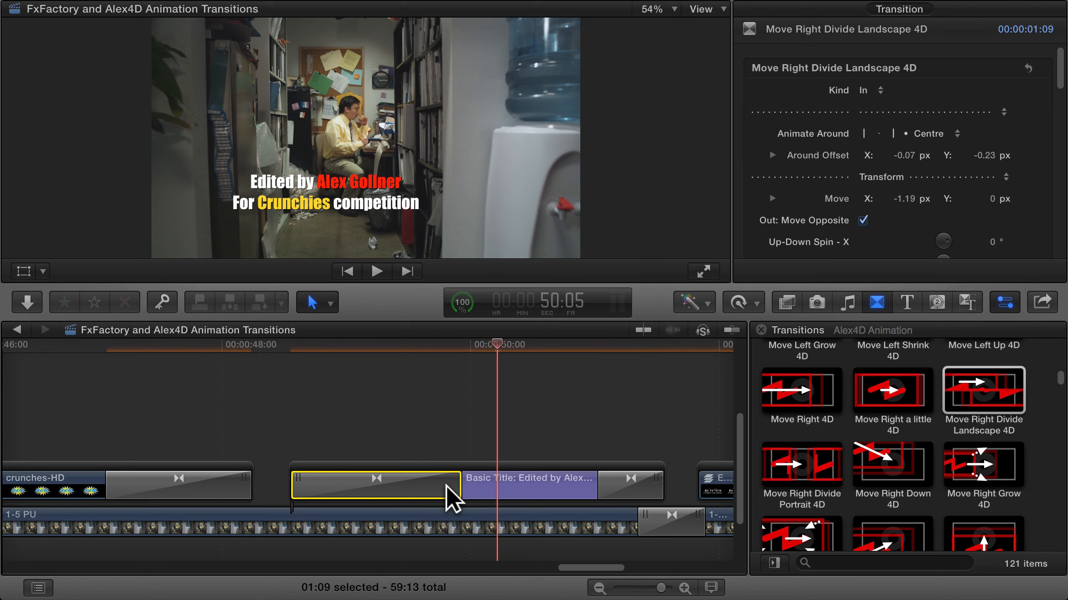
left_click(447, 487, "alt")
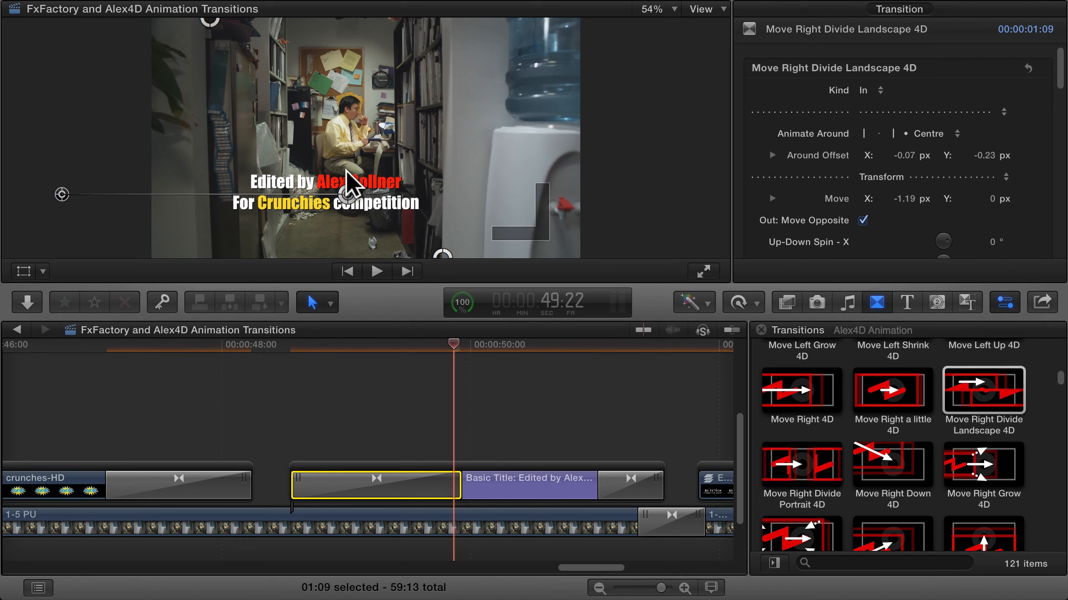
left_click_drag(349, 188, 322, 189)
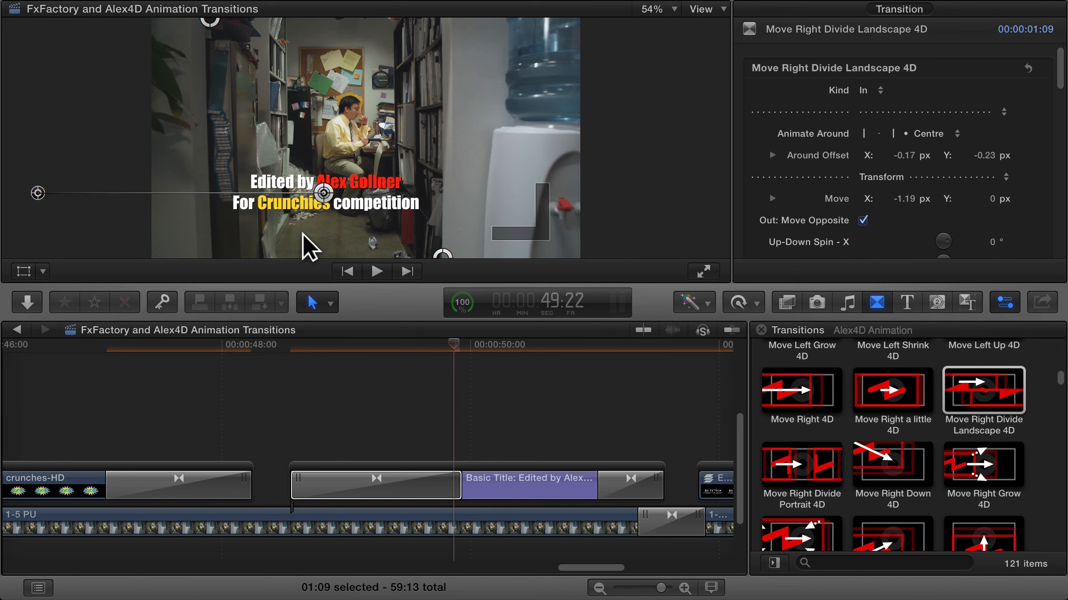
left_click(283, 349)
key("space")
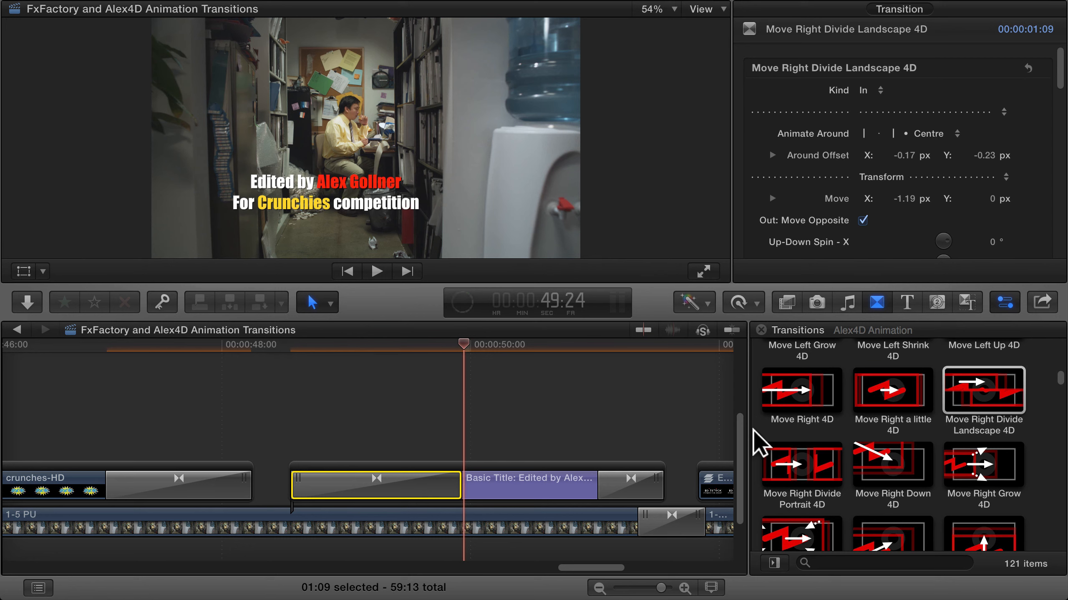
Replace the Basic Title's closing transition with a copy of its adjusted opening transition
left_click(628, 481)
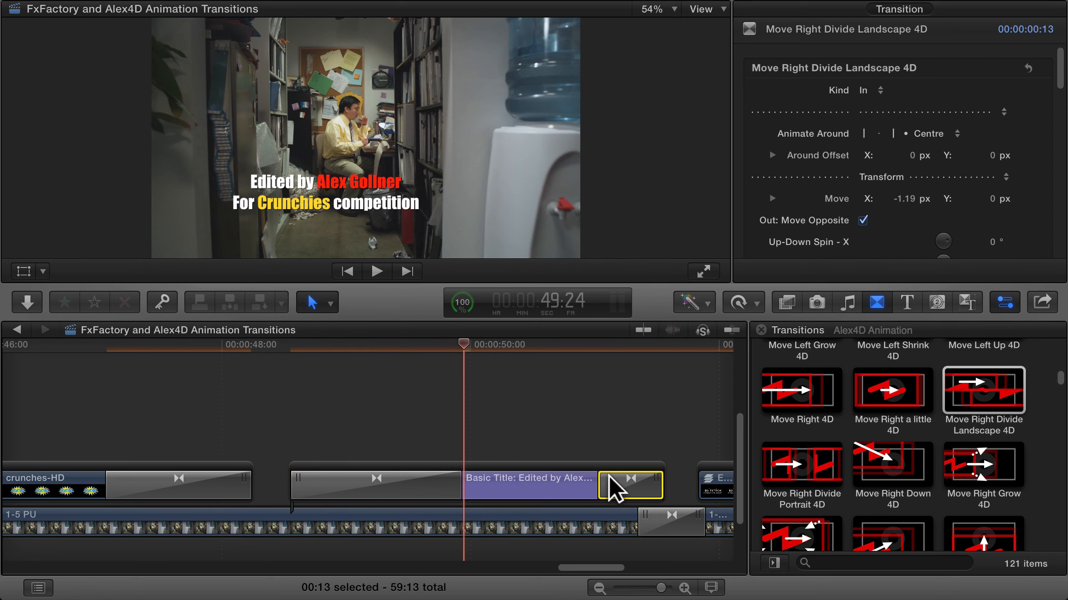
key("Delete")
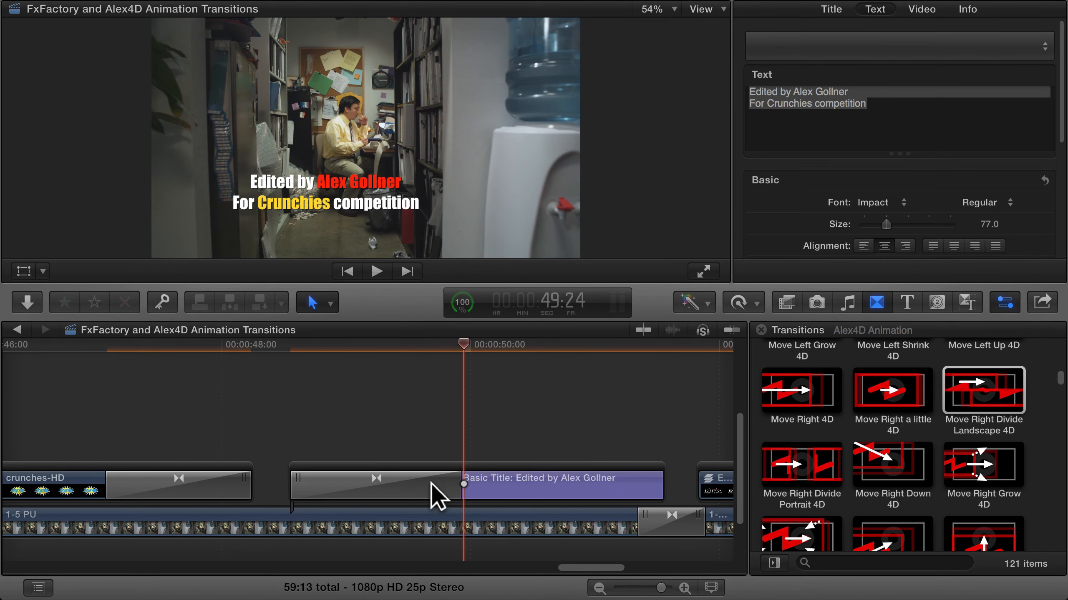
left_click(405, 488)
left_click_drag(386, 486, 591, 486)
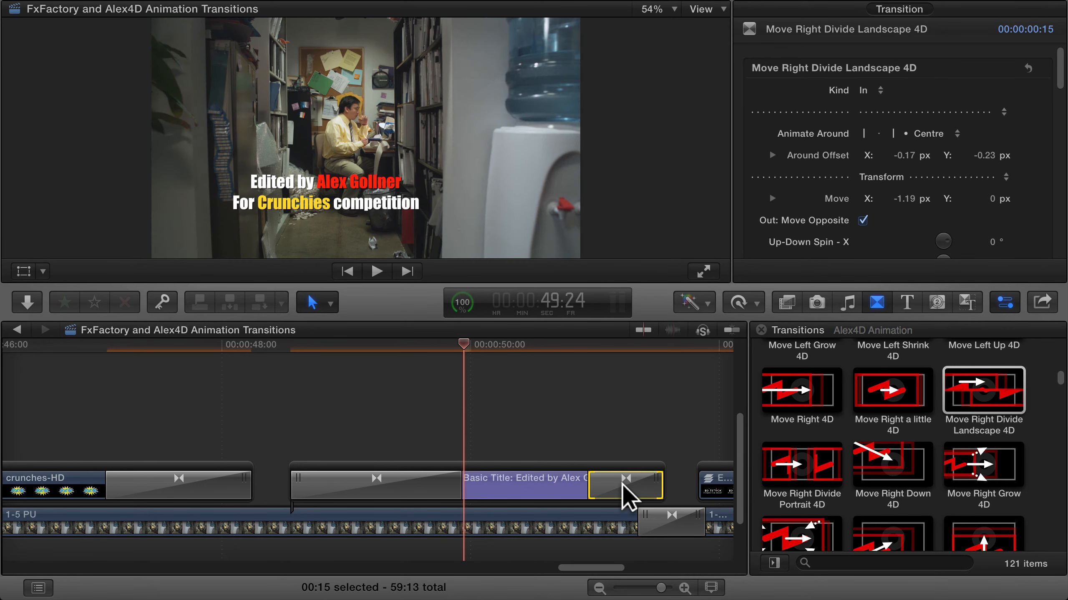
Set the Basic Title's closing transition Kind to Out and play the title from before its start
left_click(879, 90)
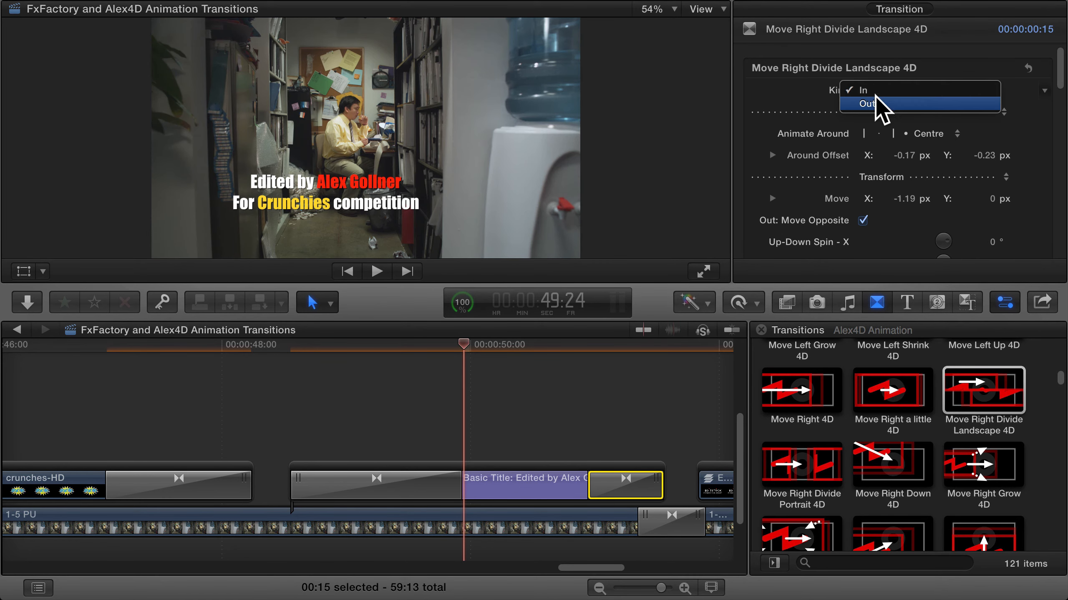
left_click(875, 104)
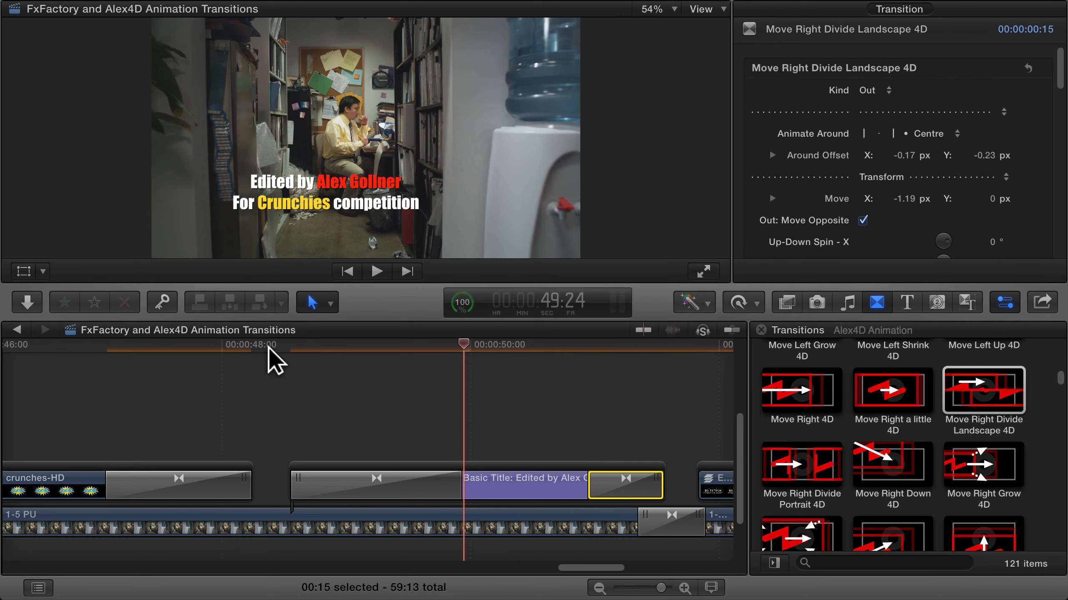
left_click(274, 347)
key("space")
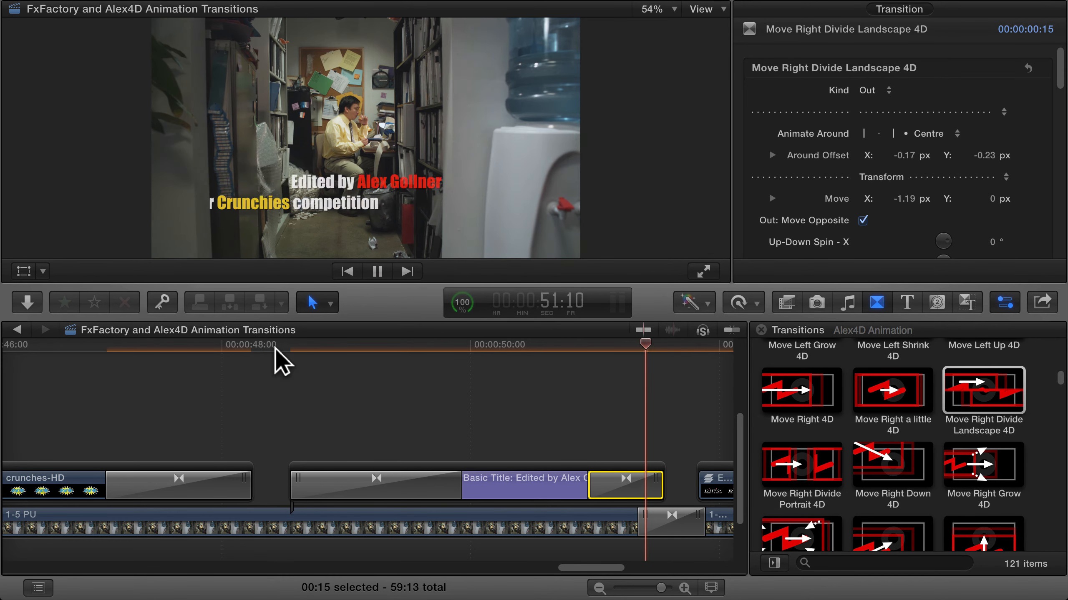
key("space")
Add the Spin Up Divide Landscape 4D transition to the start of the EditStock logo.psd clip
scroll(565, 408, "right", 5)
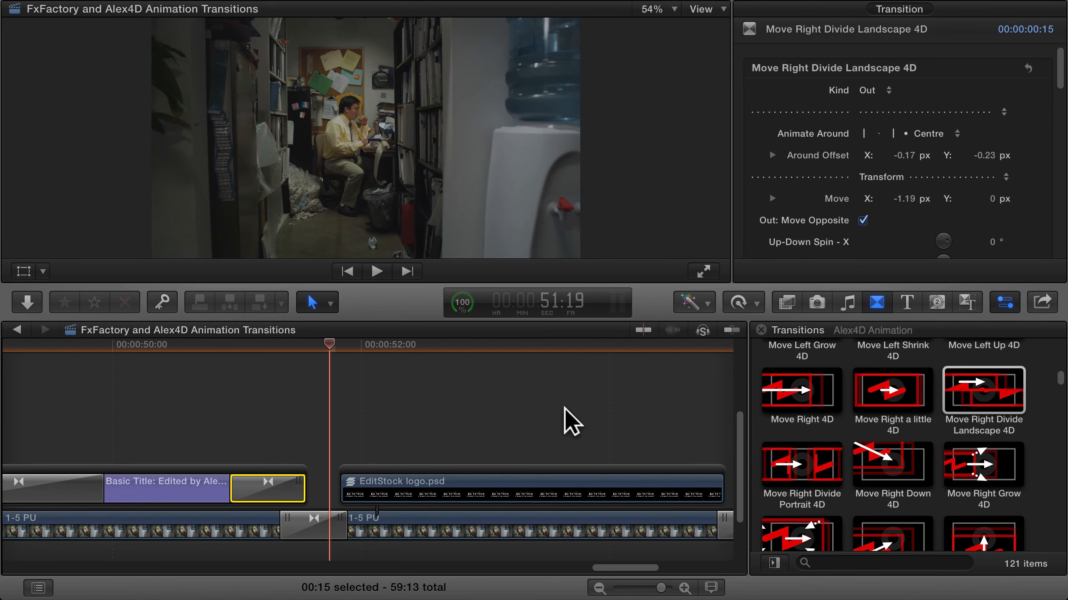
scroll(564, 409, "right", 5)
left_click_drag(229, 339, 263, 343)
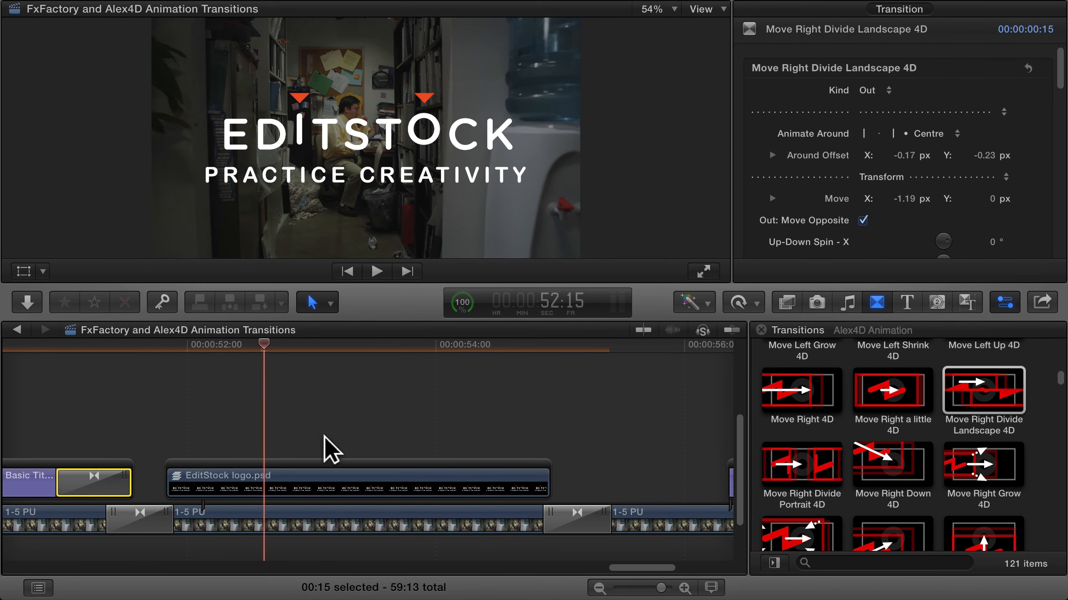
left_click(307, 471)
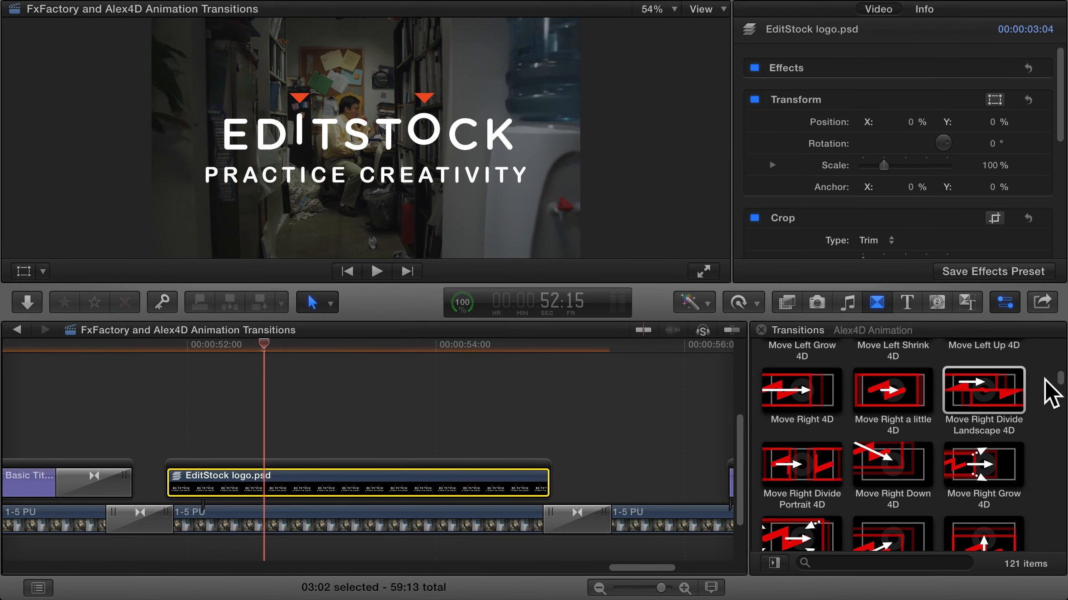
left_click_drag(1059, 374, 1045, 485)
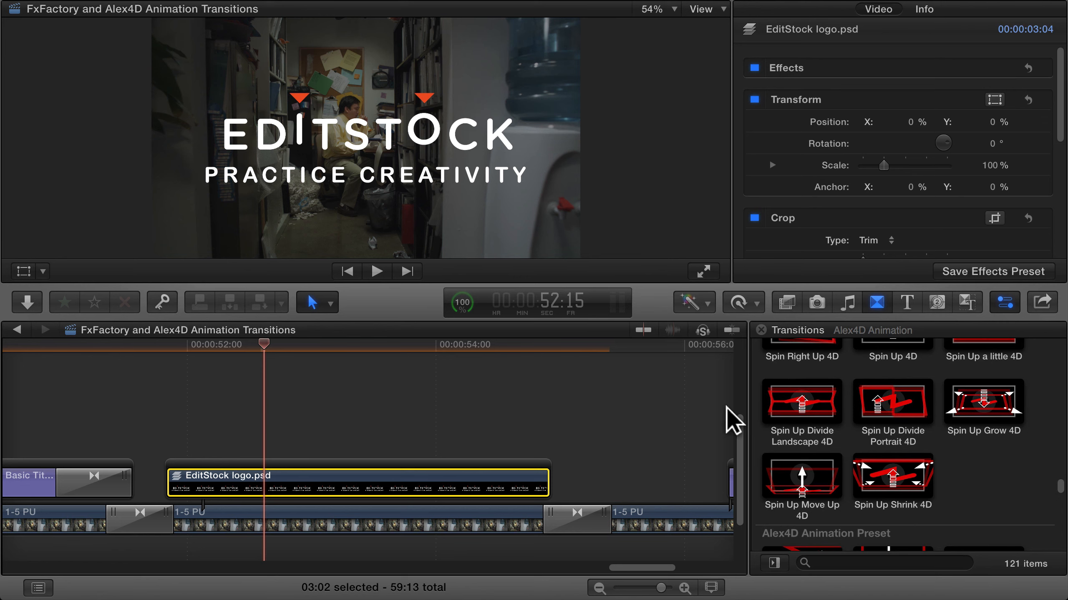
left_click(798, 410)
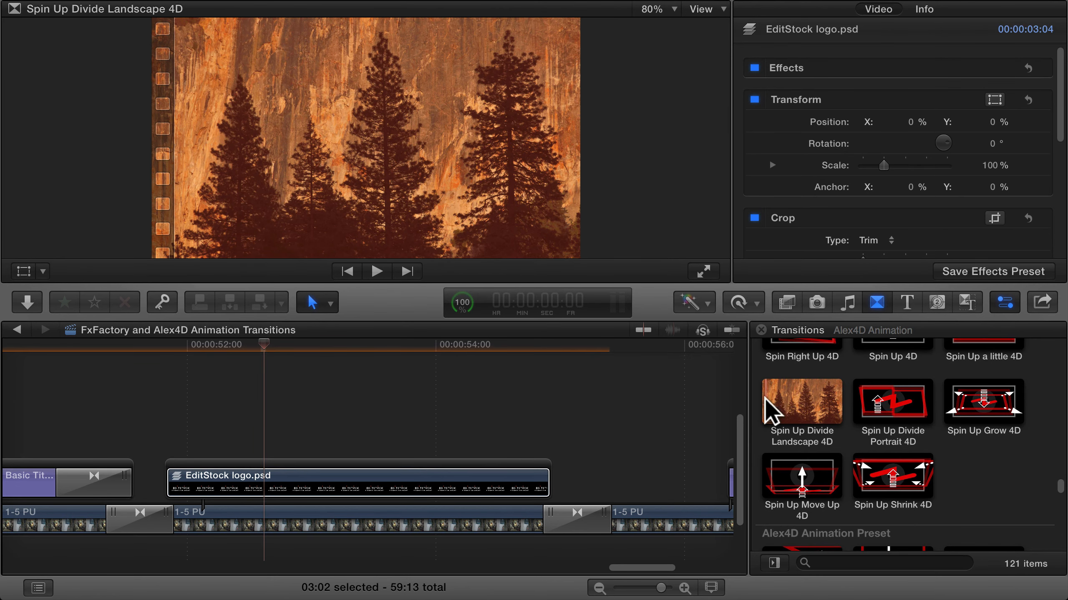
left_click_drag(791, 410, 194, 490)
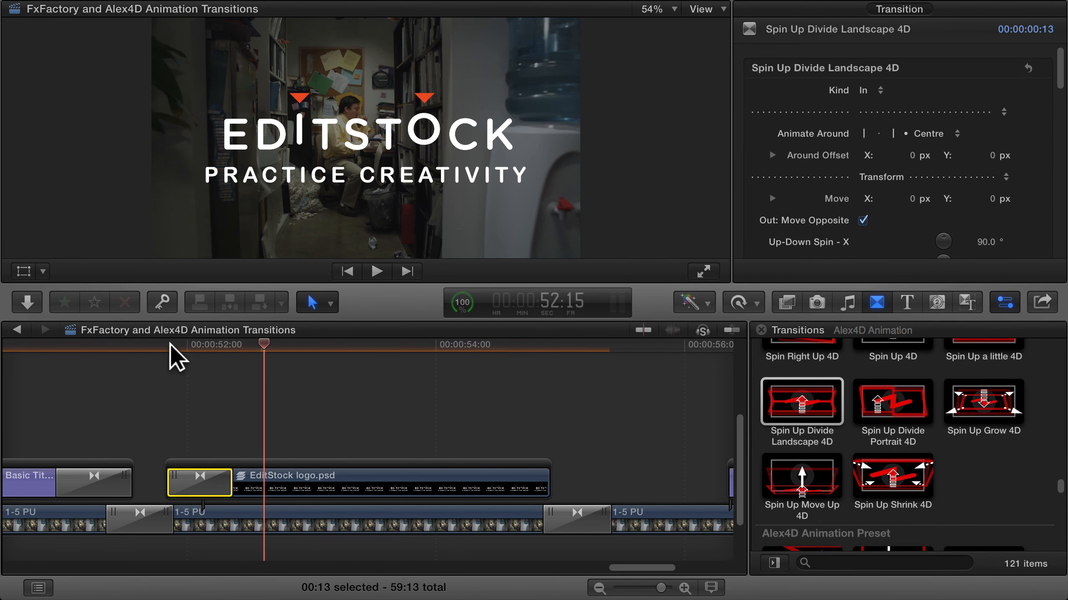
Lengthen the logo's opening transition to 1:01 and replay it with its centre moved between the two text lines, at X -0.06 px, Y -0.09 px
left_click_drag(227, 479, 292, 482)
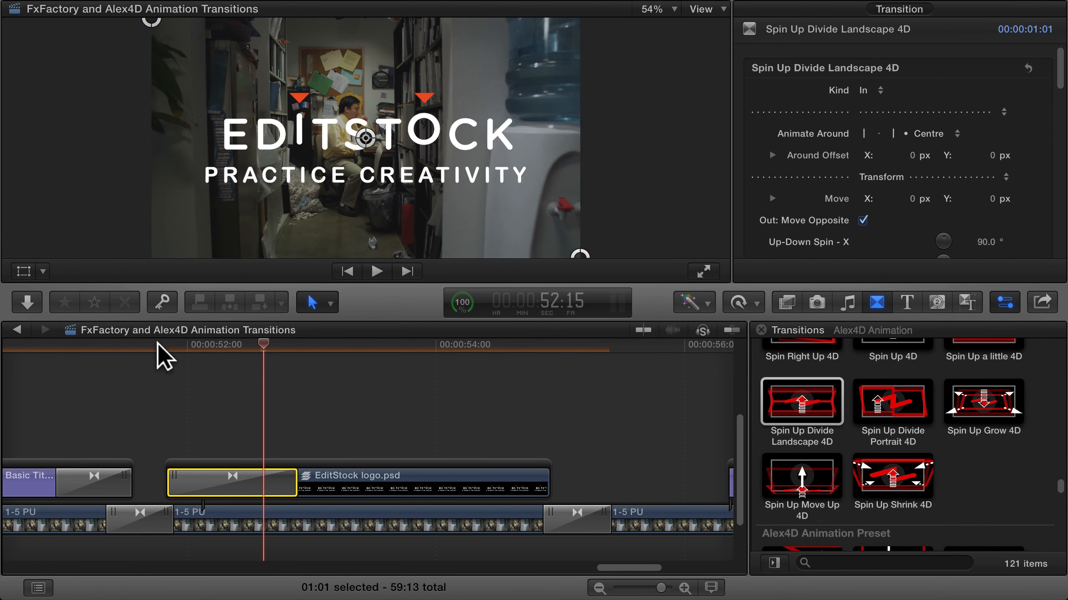
left_click_drag(164, 350, 294, 355)
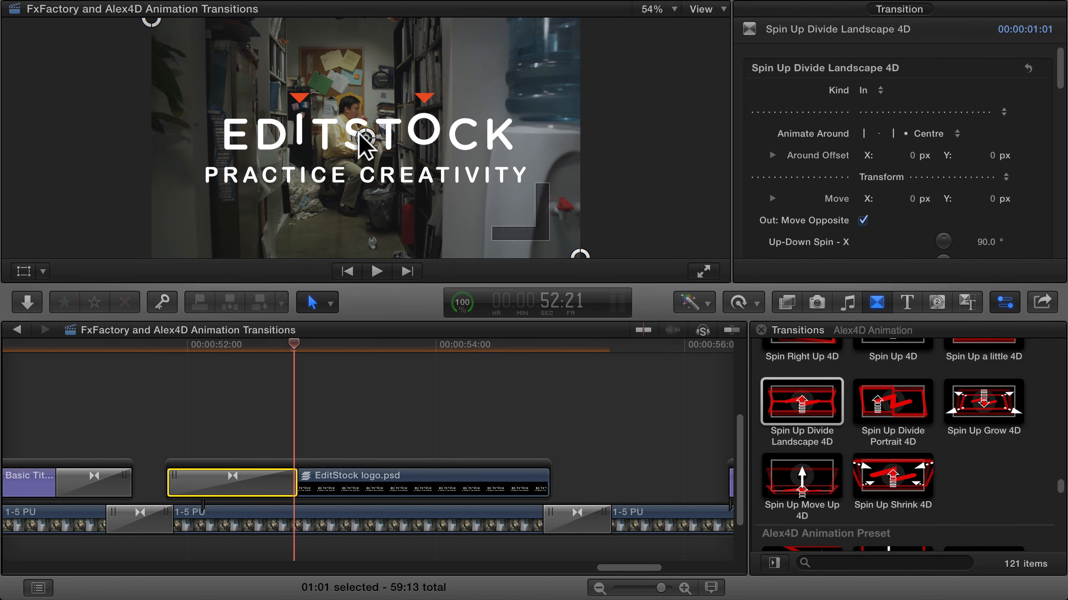
left_click_drag(366, 138, 354, 161)
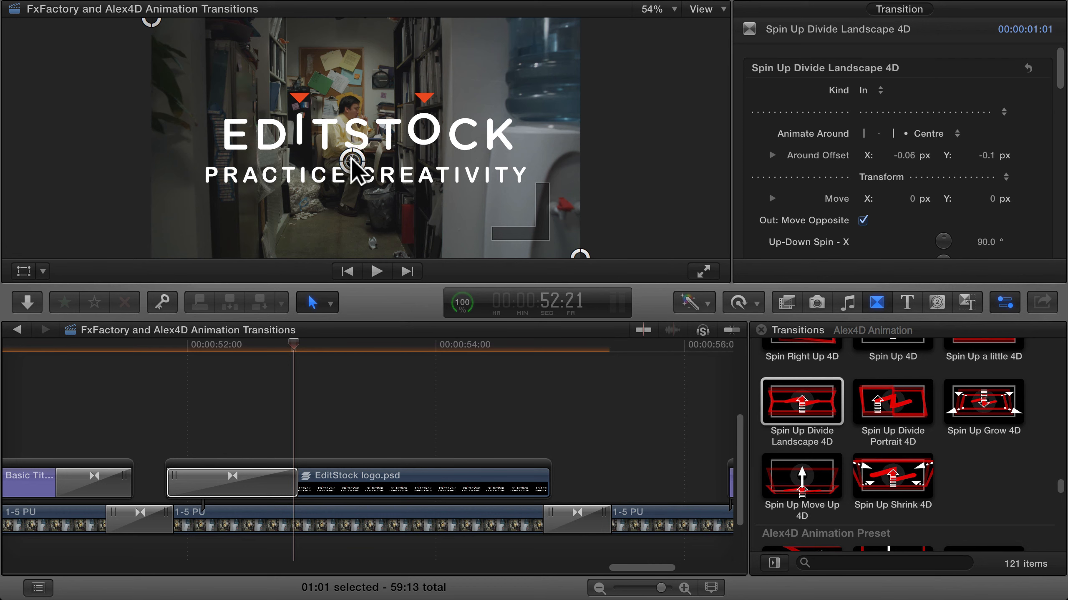
left_click(164, 345)
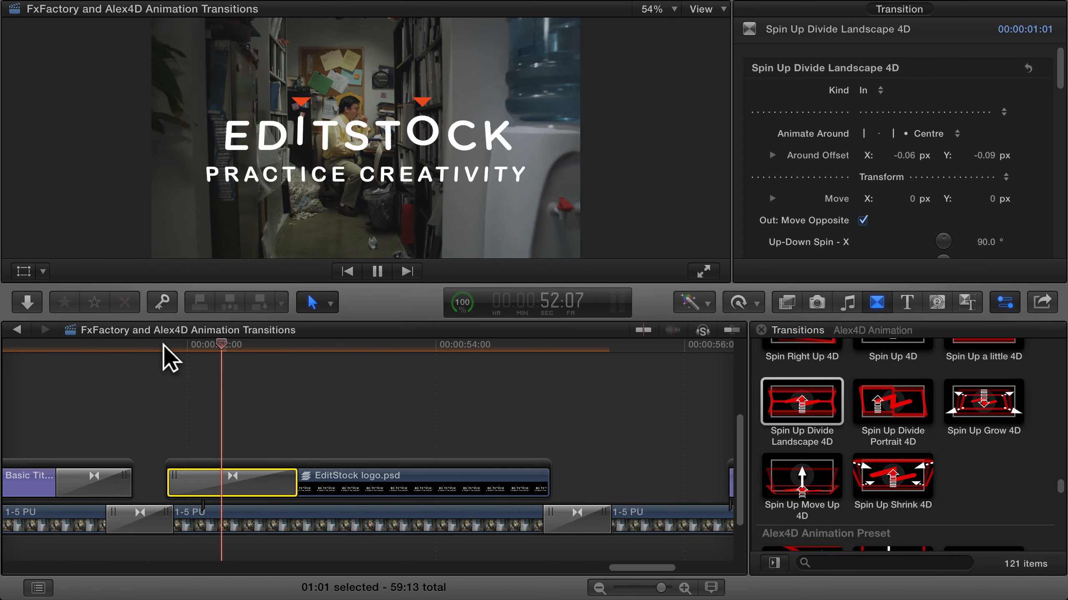
key("space")
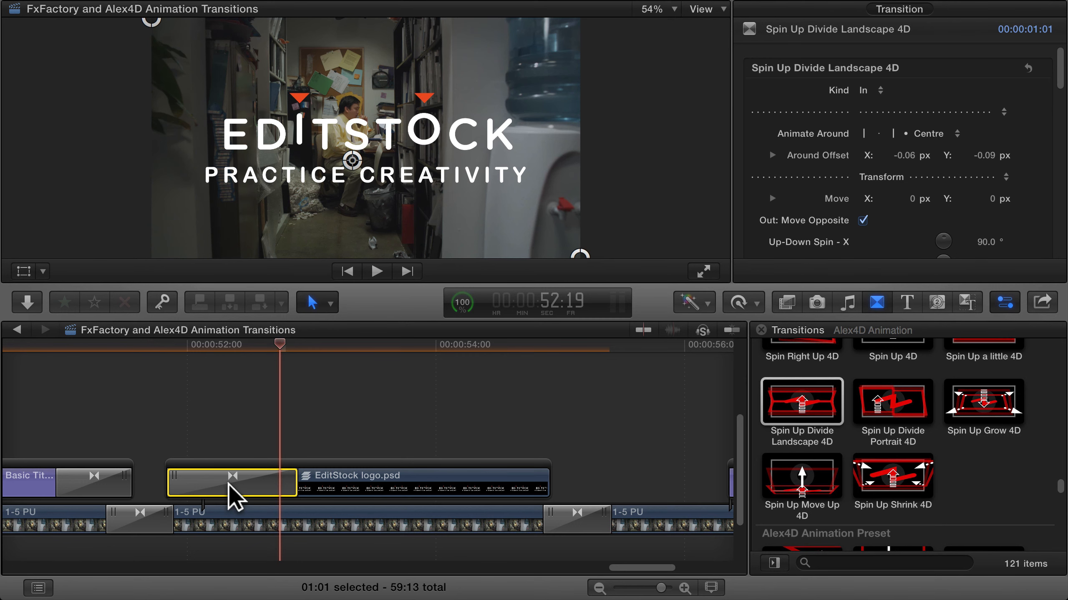
Copy the opening transition to the end of the EditStock logo clip with its Kind set to Out, and play the logo's animation
left_click_drag(233, 496, 471, 492)
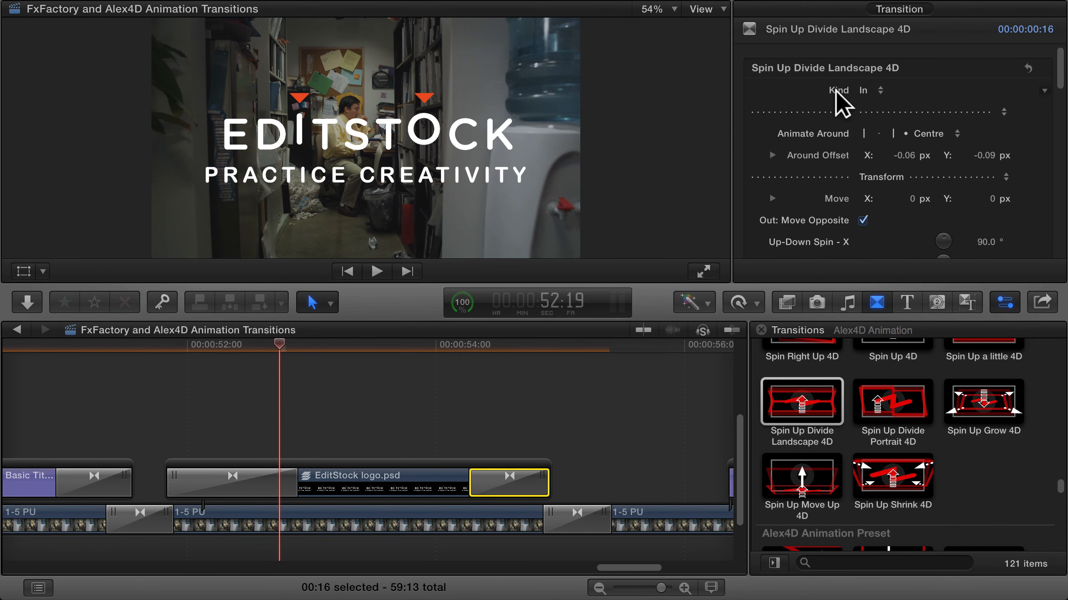
left_click(881, 99)
left_click(872, 107)
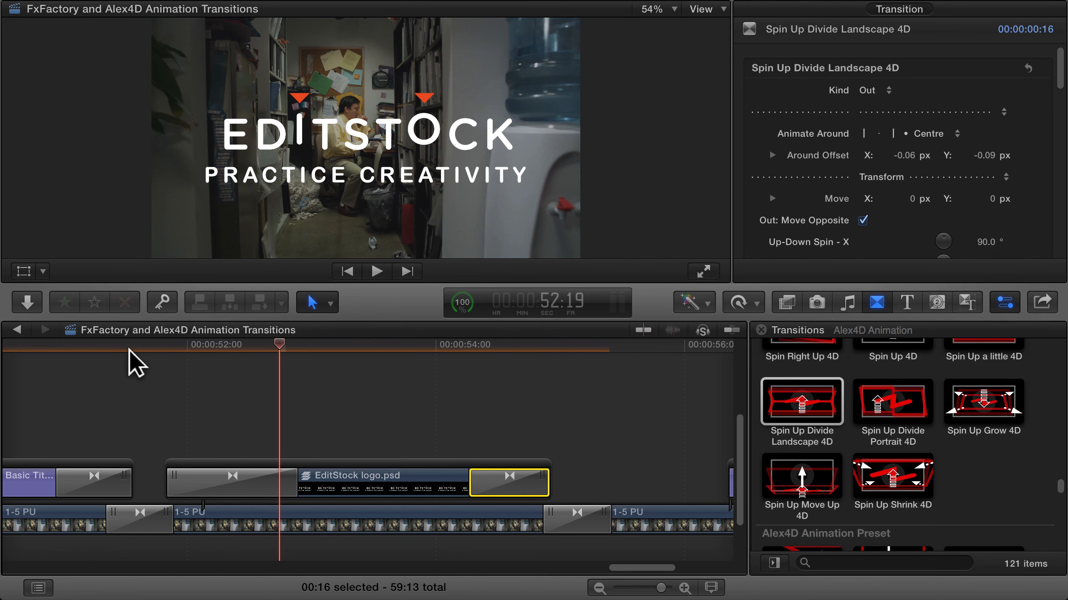
left_click(153, 349)
key("space")
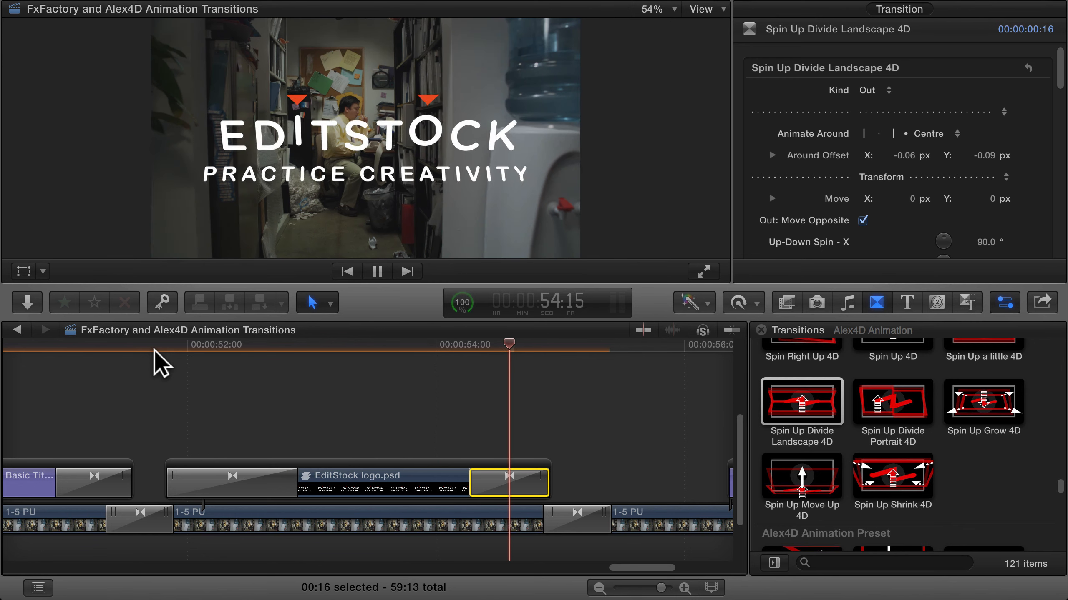
key("space")
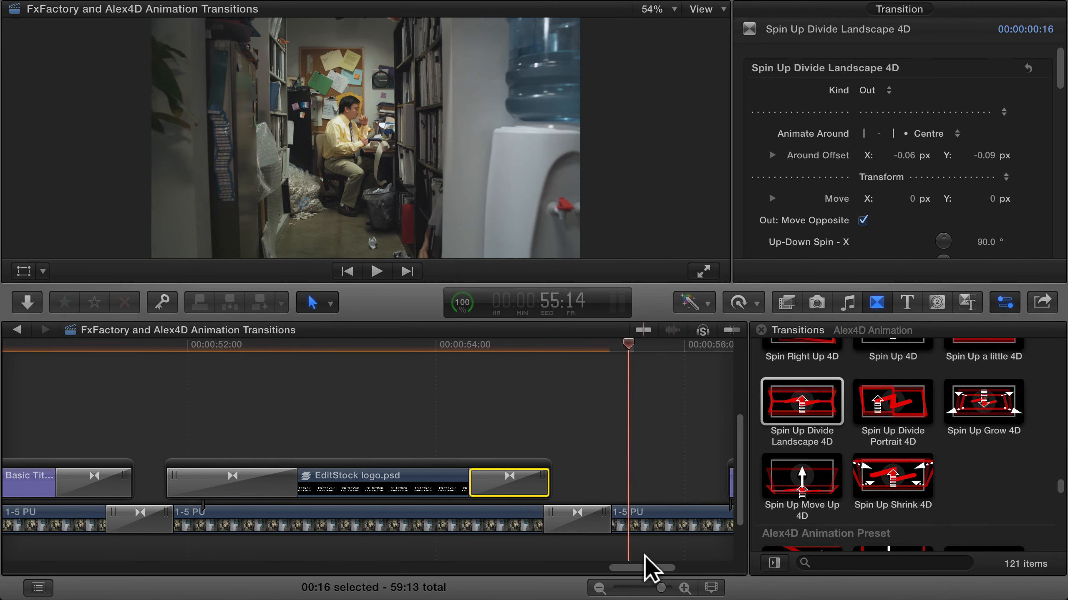
Go back in the timeline and play across the cut between the SnackAggression_final and 1-5 PU clips
left_click_drag(632, 567, 509, 572)
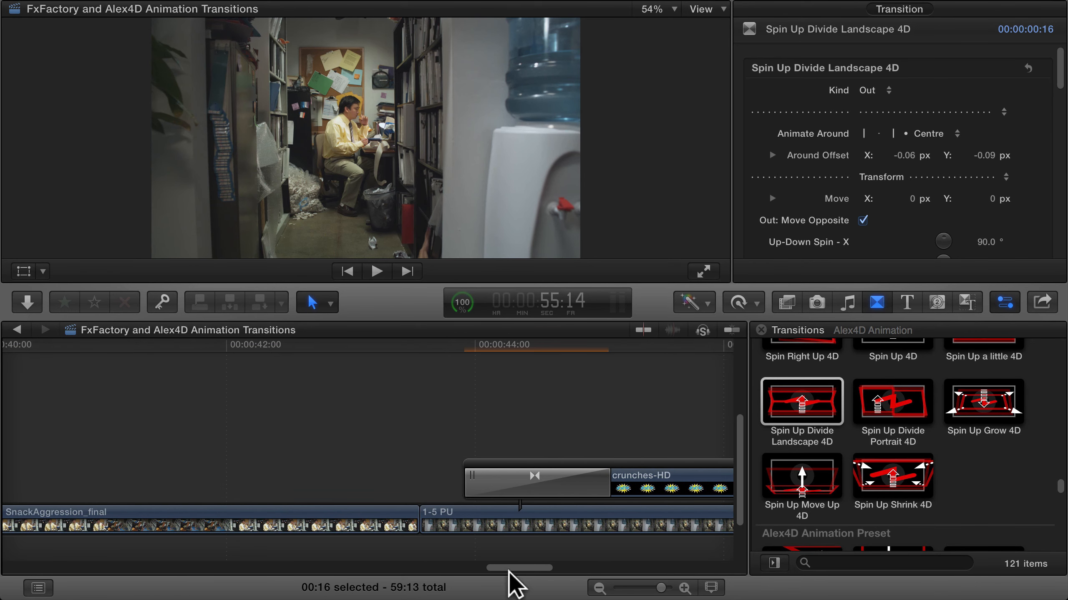
left_click(323, 346)
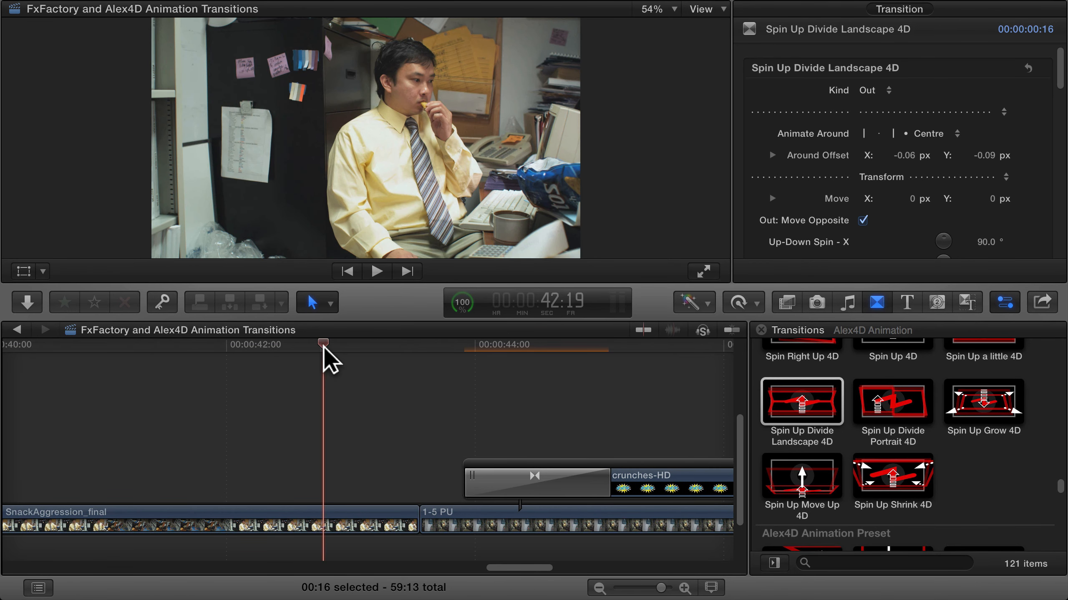
key("space")
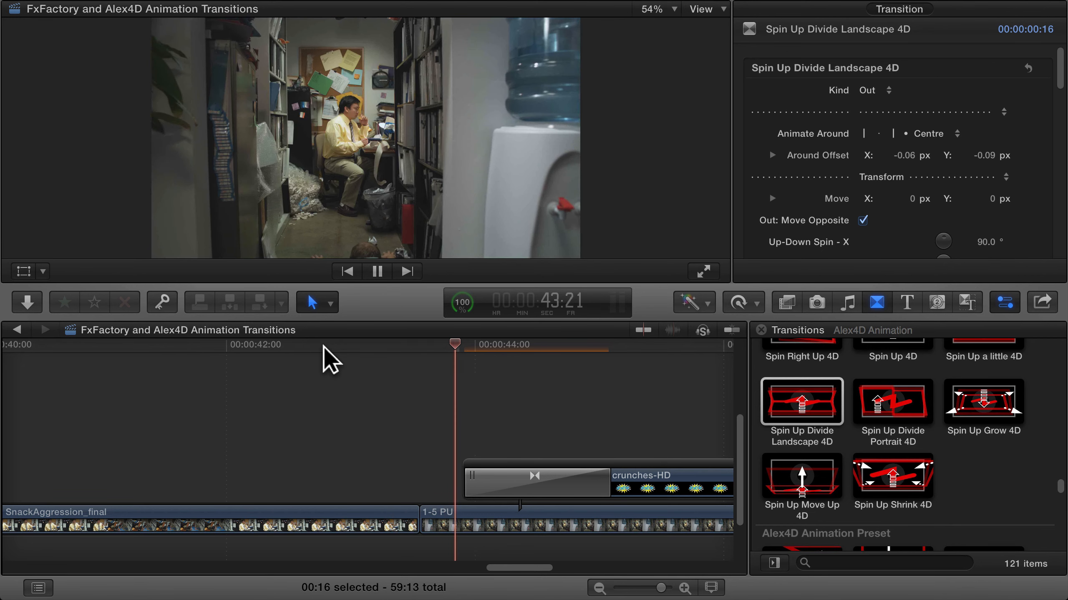
left_click(437, 347)
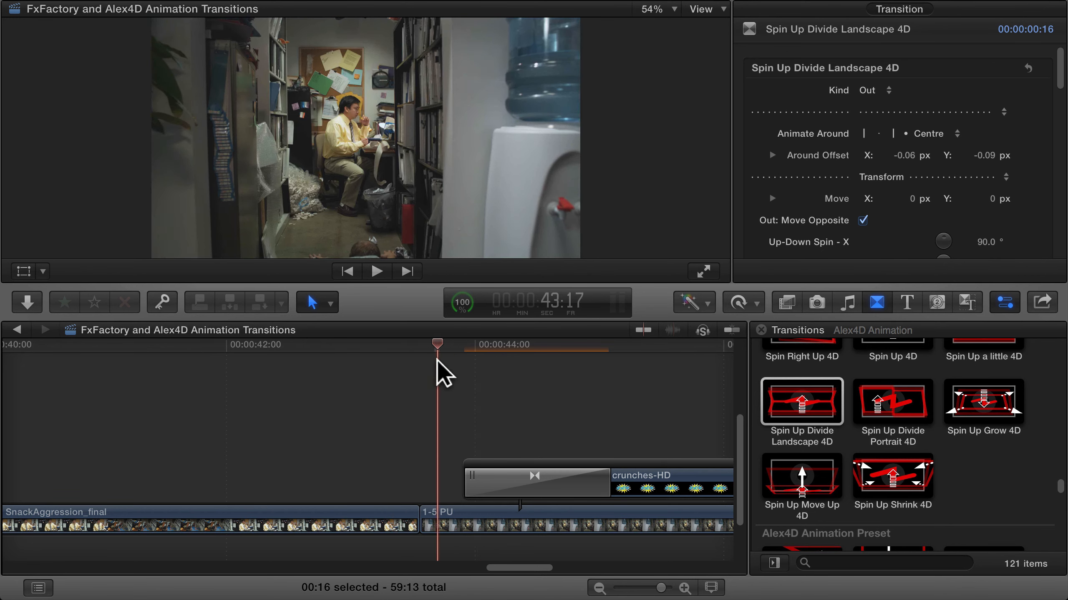
Apply the Spin Up 4D transition at the cut between SnackAggression_final and 1-5 PU
left_click(434, 528)
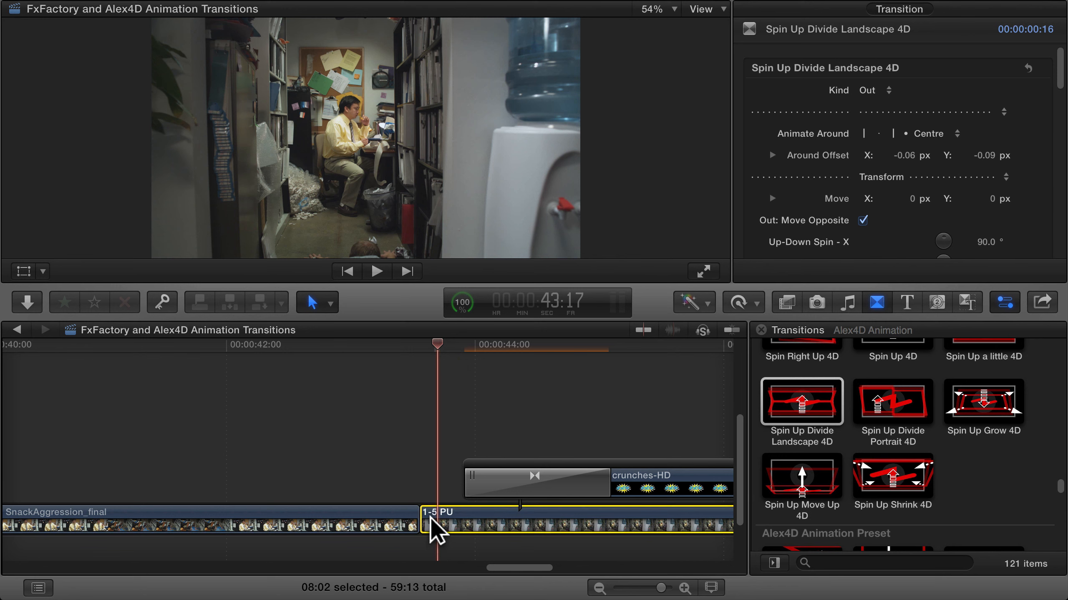
left_click(405, 347)
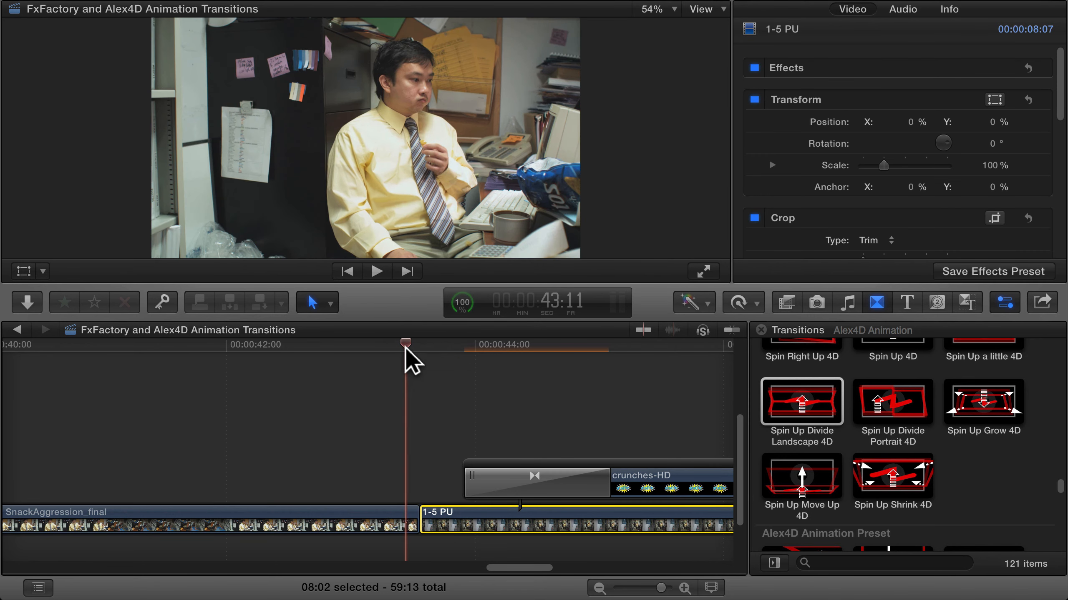
left_click(801, 402)
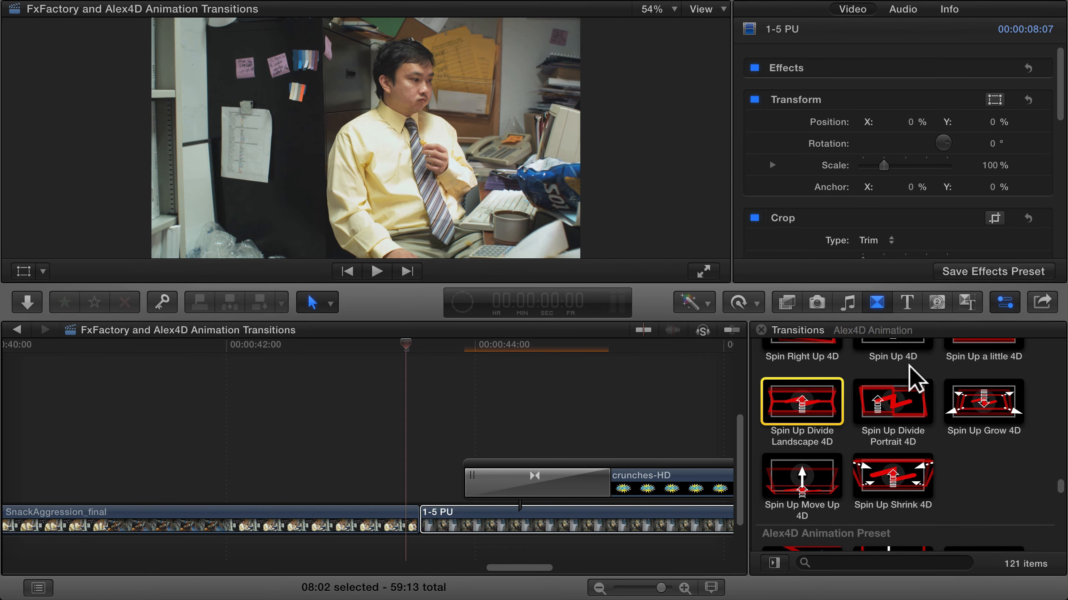
scroll(912, 375, "up", 2)
scroll(909, 366, "up", 1)
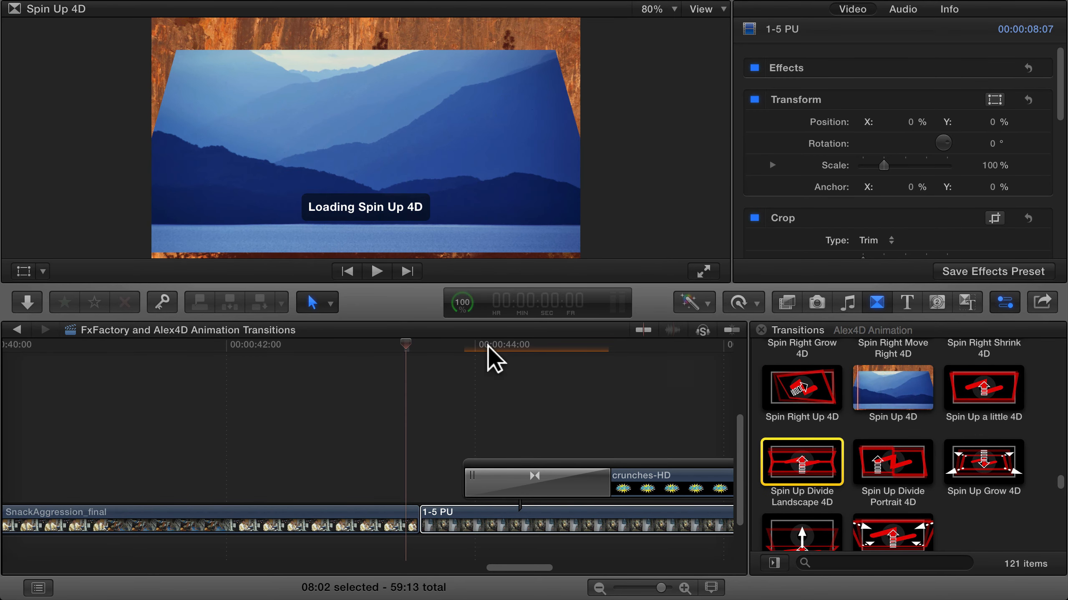
left_click(423, 519)
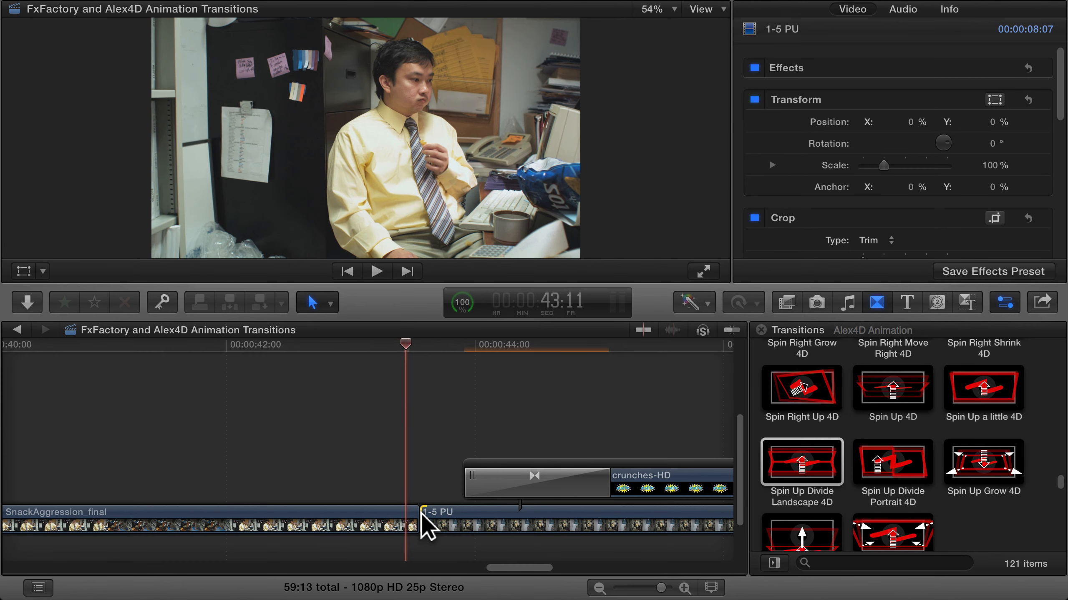
double_click(889, 398)
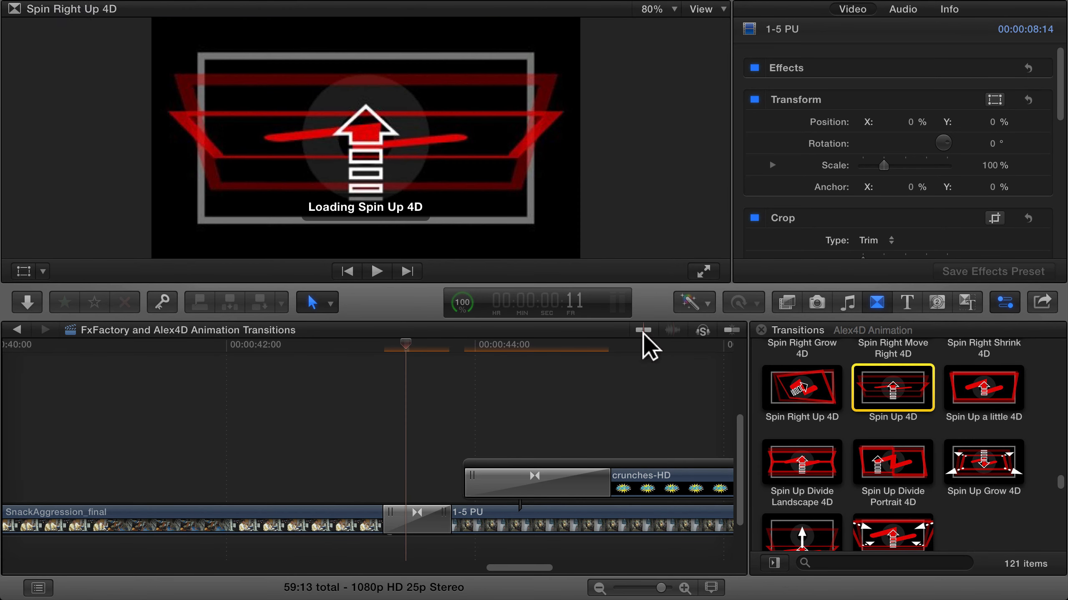
Play the Spin Up 4D transition across the cut from just before it to the crunches-HD overlay
left_click(368, 344)
key("space")
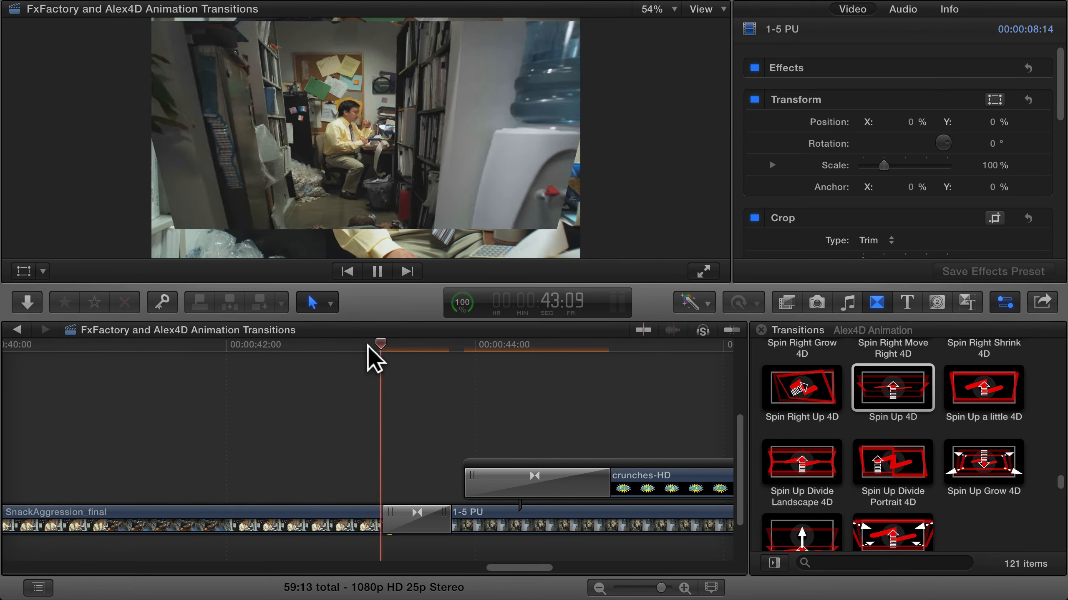
key("space")
Lengthen the Spin Up 4D transition to 1:11 and shift the crunches-HD overlay further along the timeline so it starts after the transition
left_click(423, 501)
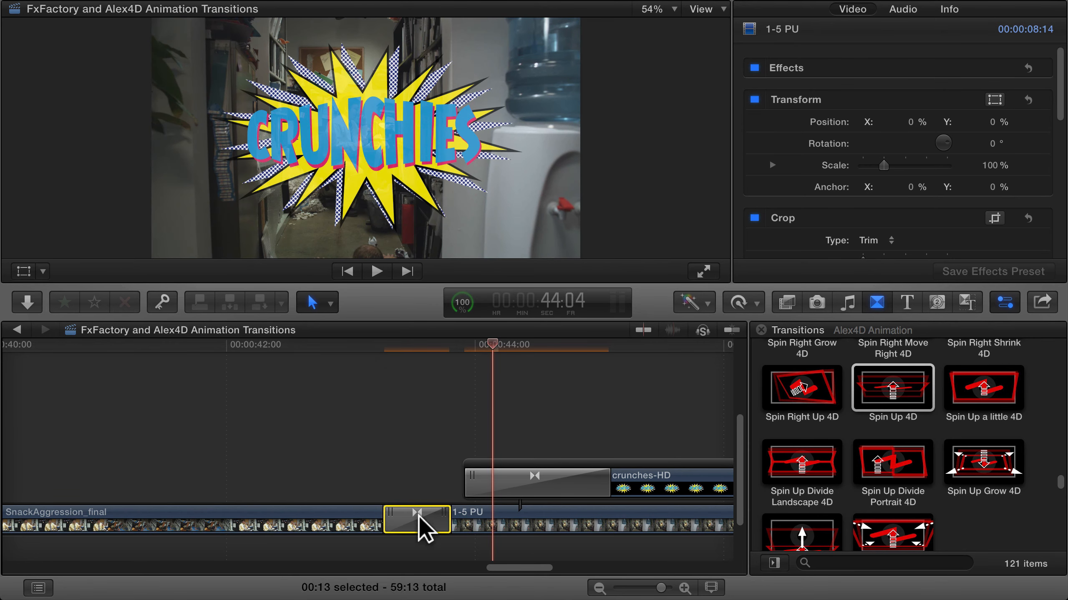
left_click_drag(448, 521, 486, 519)
left_click_drag(538, 494, 592, 492)
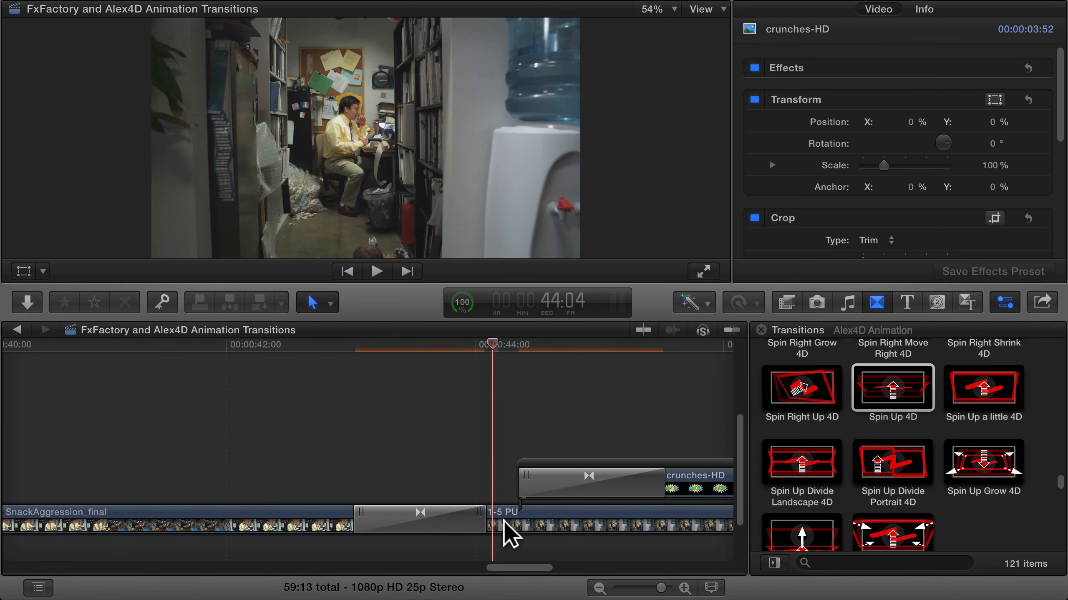
left_click_drag(481, 520, 505, 520)
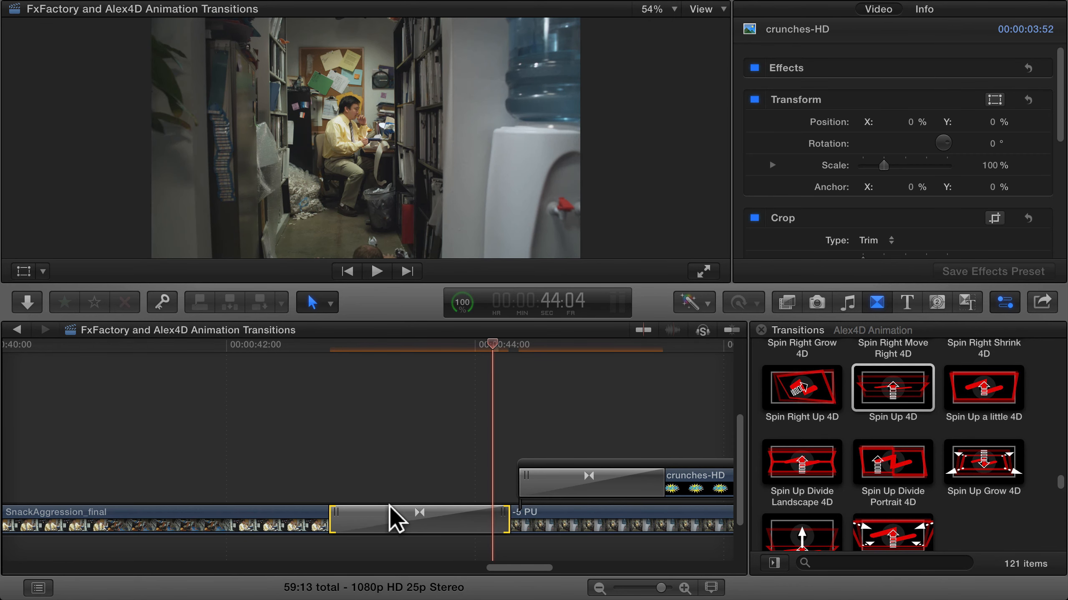
Replay the lengthened Spin Up 4D transition from the end of SnackAggression_final through the crunches-HD animation
left_click(261, 344)
key("space")
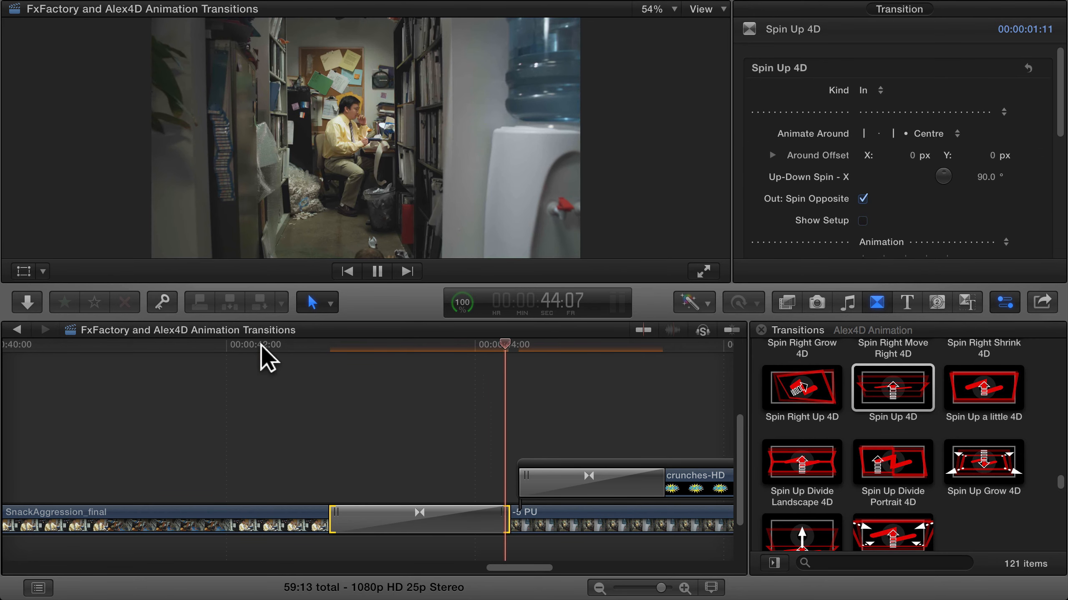
key("space")
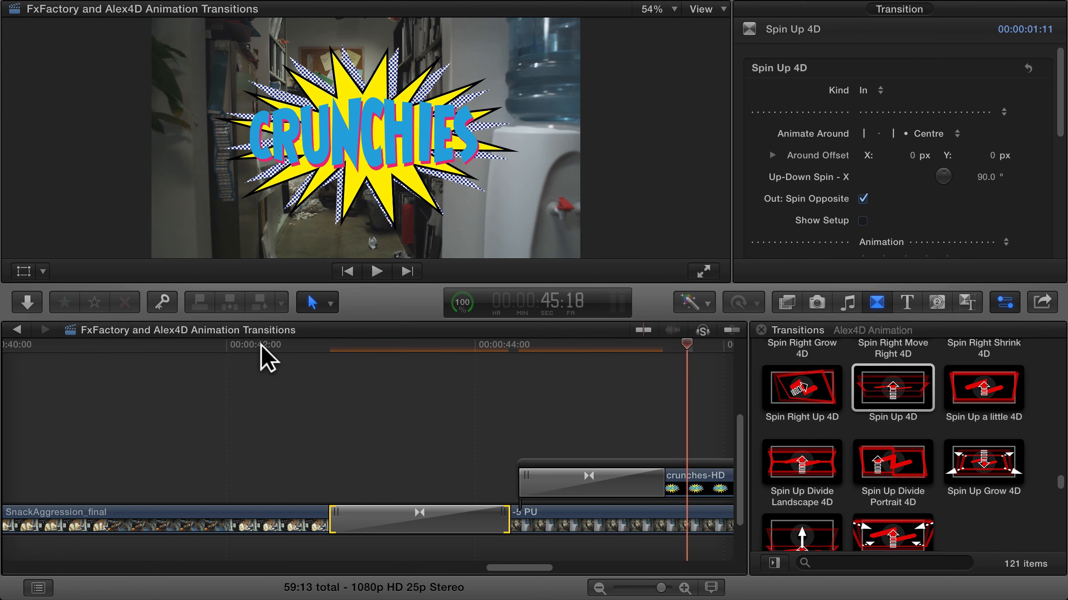
Go back in the timeline to the FCP-eXpo-01-05 clips and show the Alex4D Animation Transitions title slide at 25:14
scroll(318, 396, "left", 15)
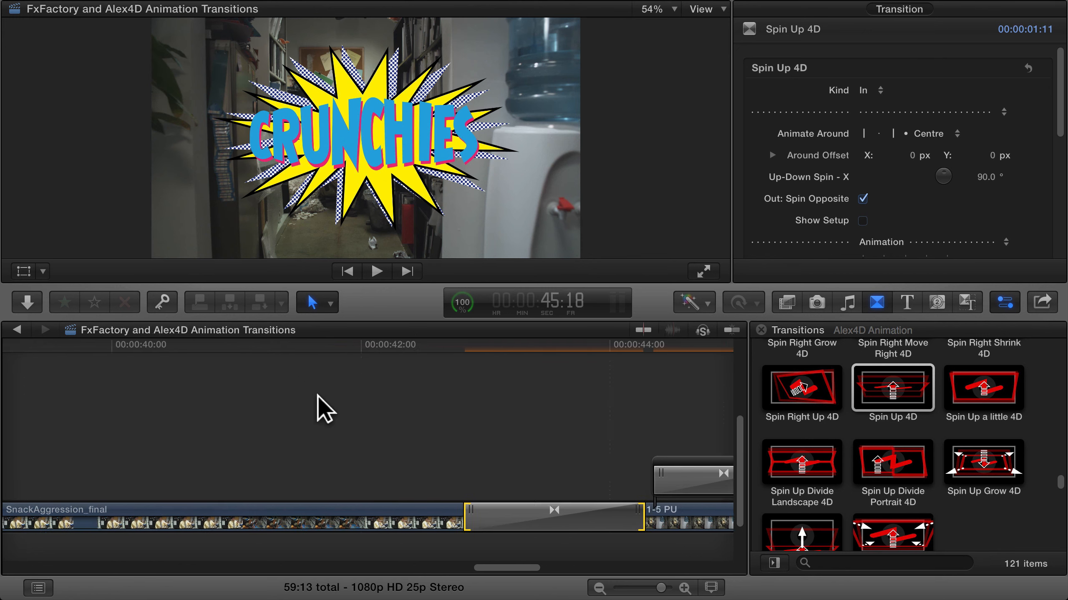
scroll(318, 396, "left", 8)
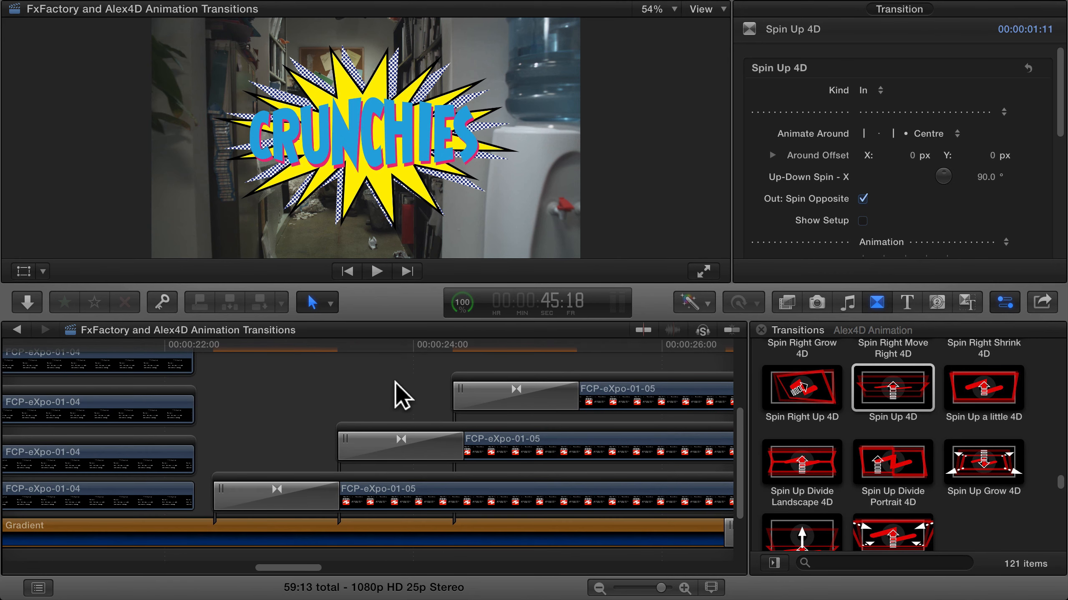
left_click(610, 344)
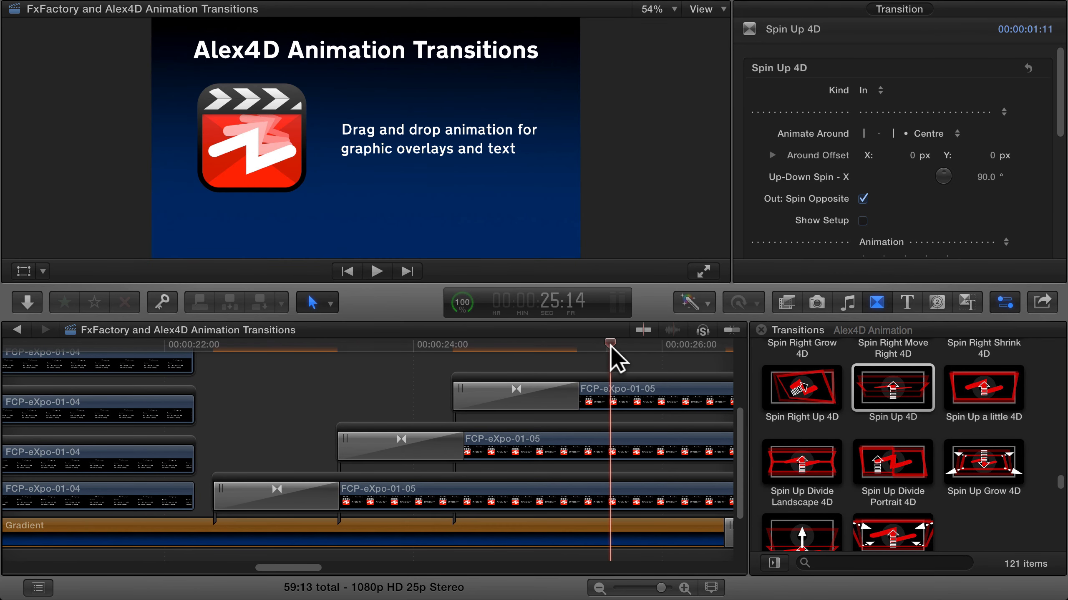